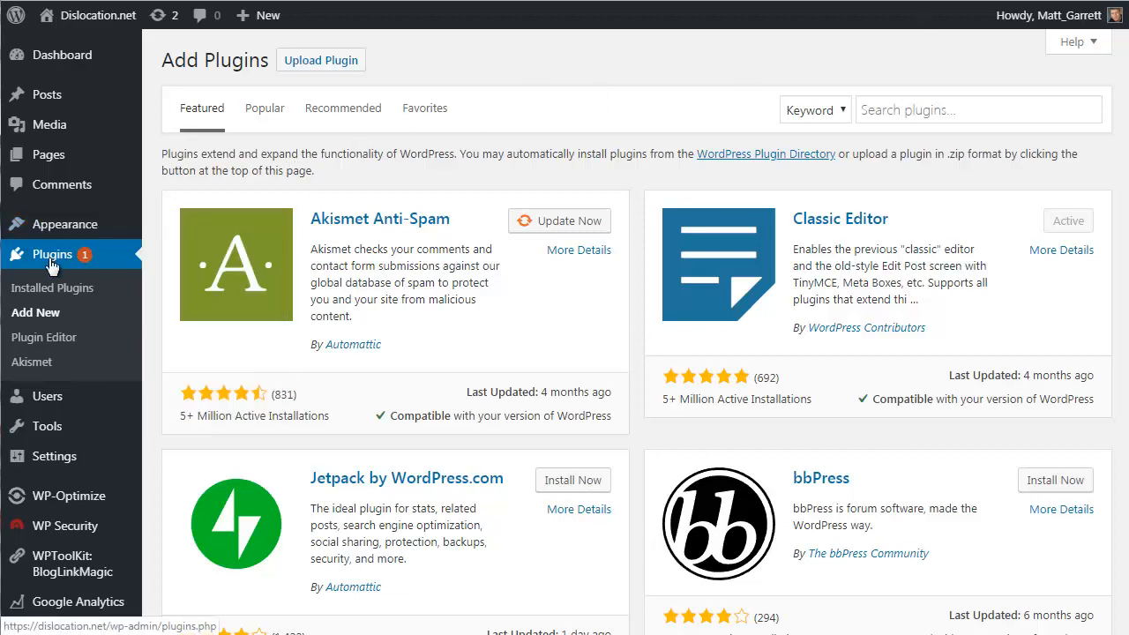
Upload wptlkt-ultimateads.zip as a new plugin, install it and activate it
left_click(334, 70)
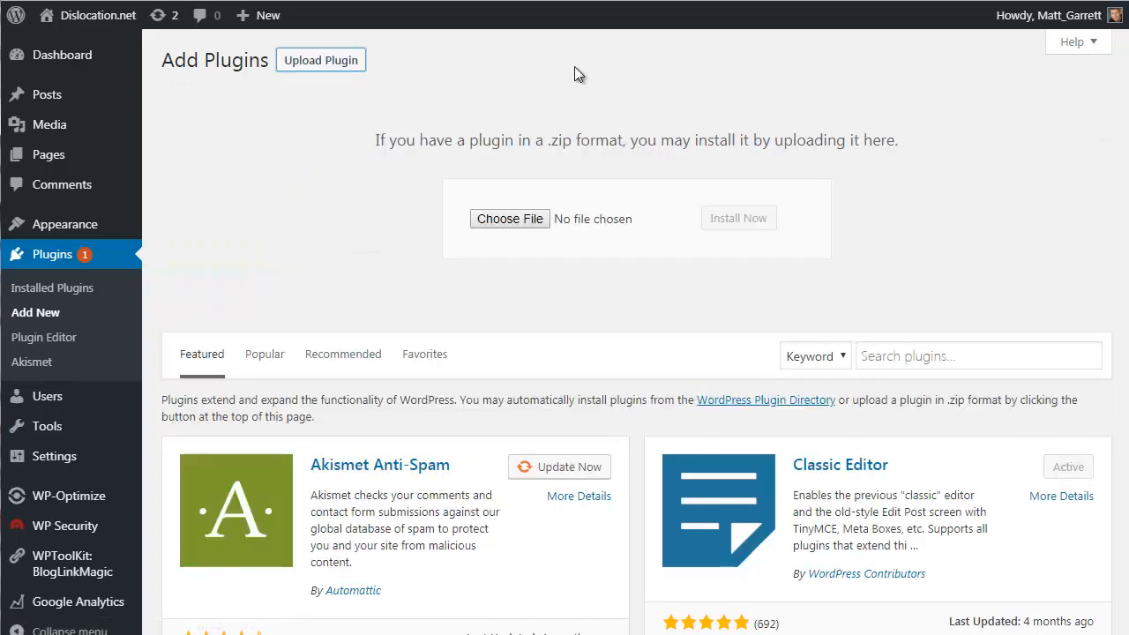
left_click(517, 221)
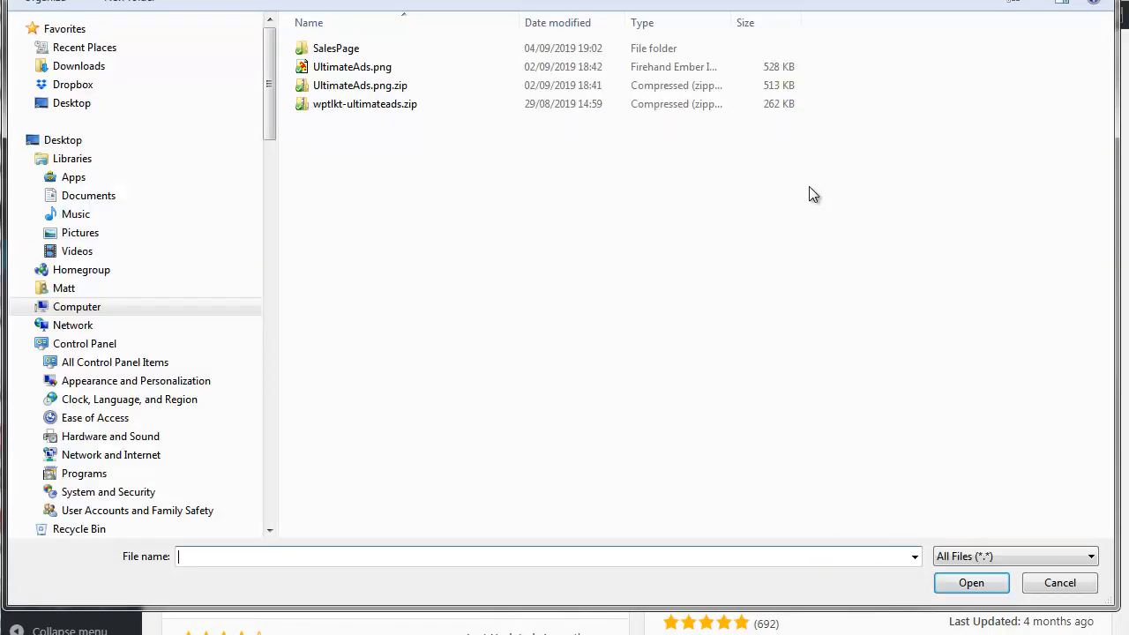
left_click(390, 108)
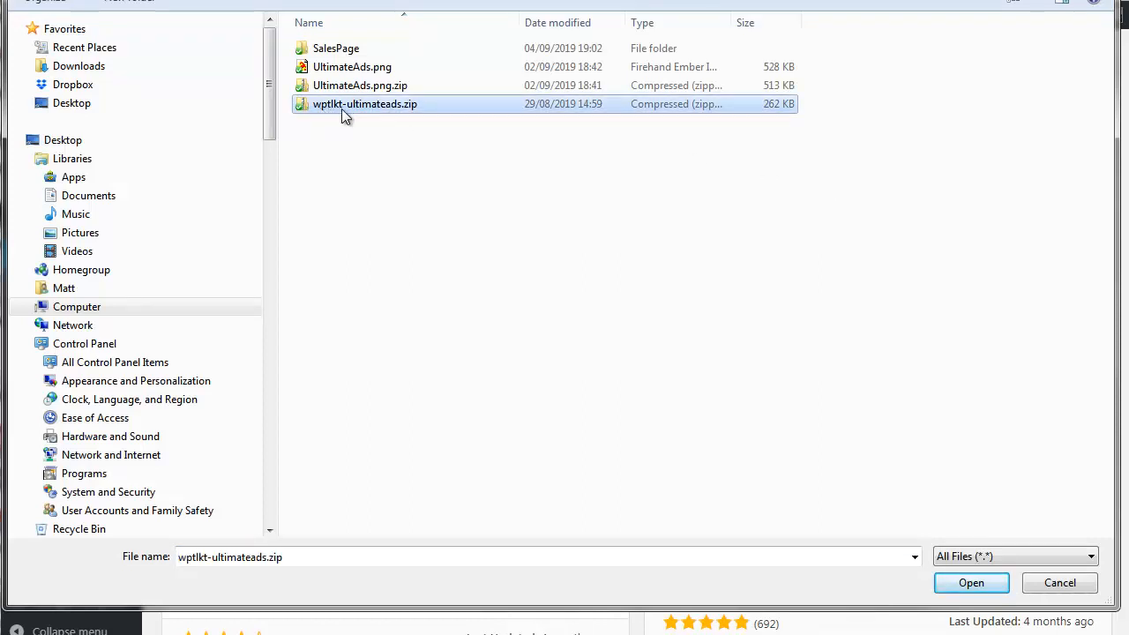
left_click(968, 584)
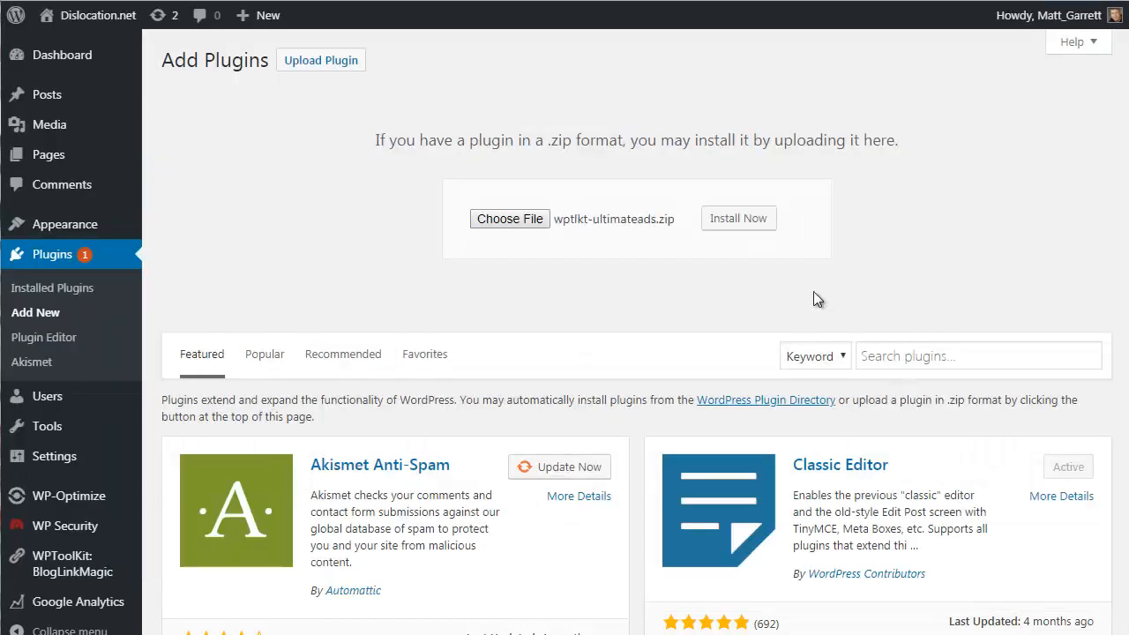
left_click(725, 219)
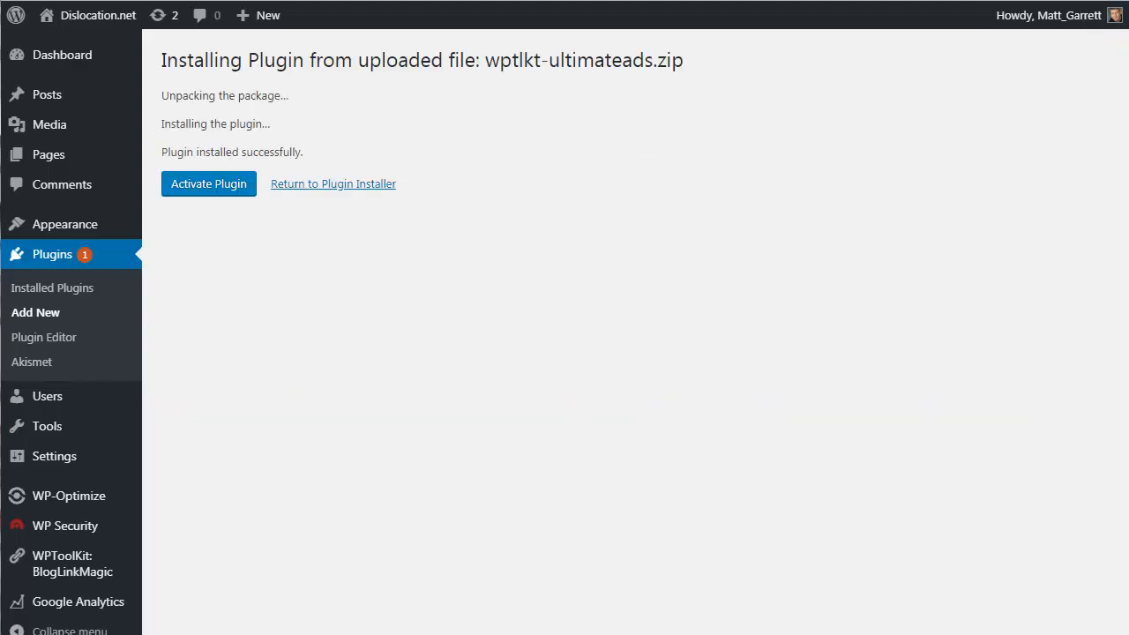
left_click(199, 192)
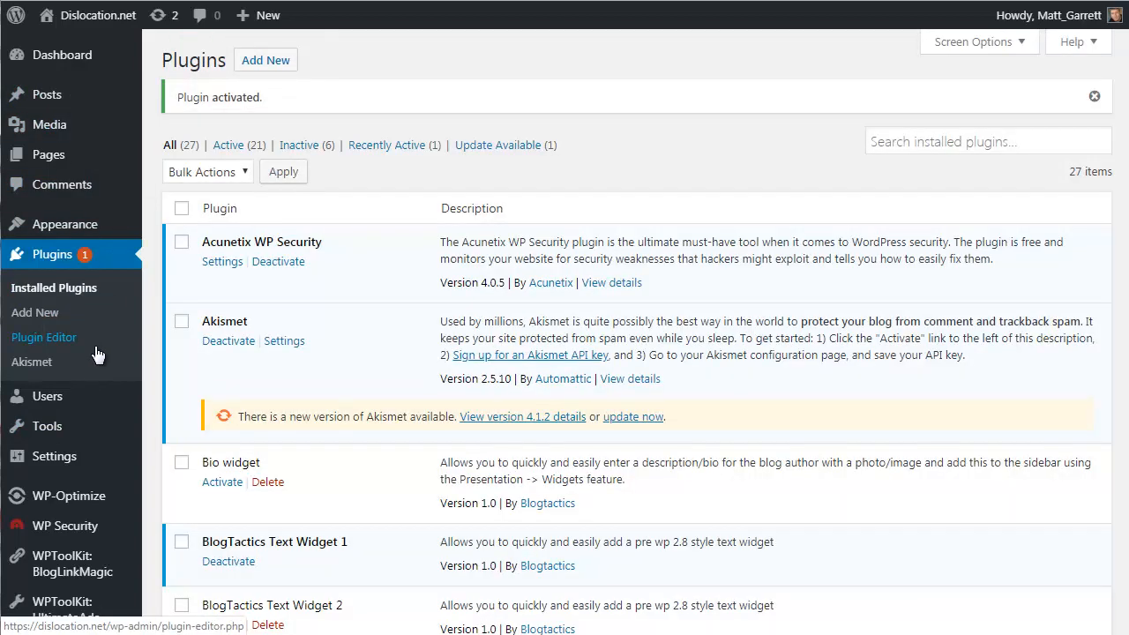
Open the Theme Ads page of WPToolKit: UltimateAds and bring its ad settings into view
scroll(95, 355, "down", 2)
mouse_move(95, 356)
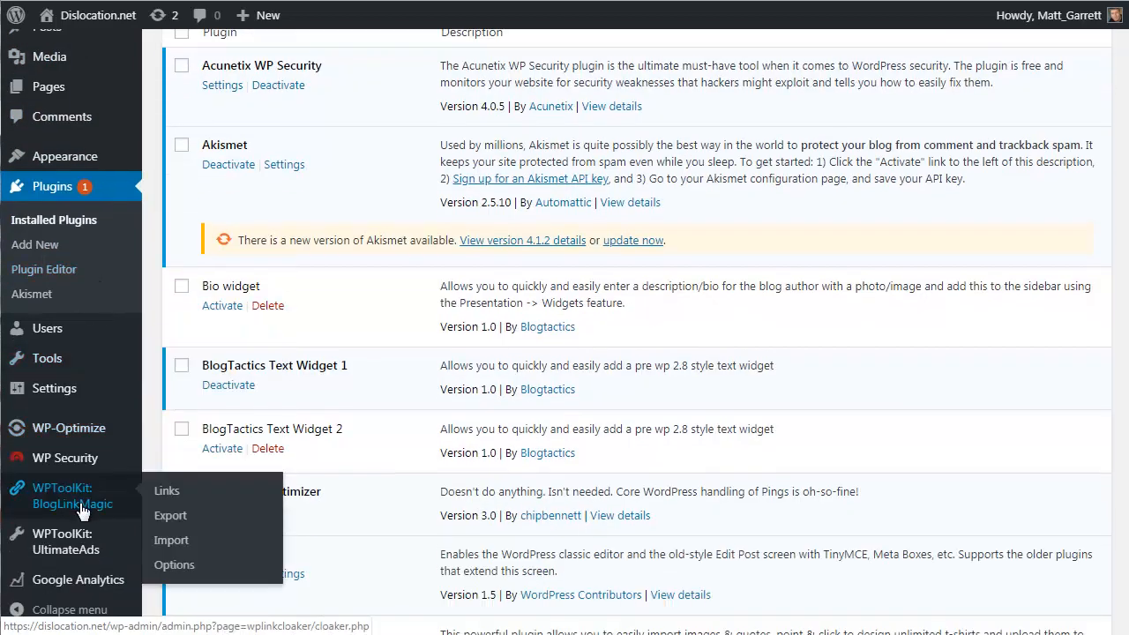
mouse_move(91, 544)
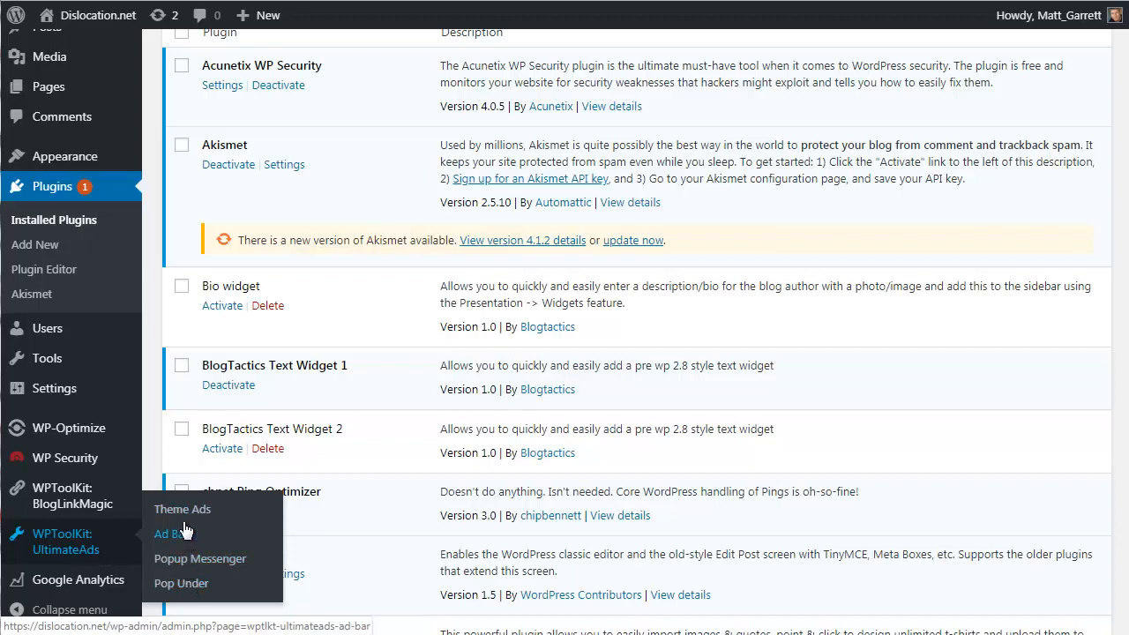
left_click(268, 509)
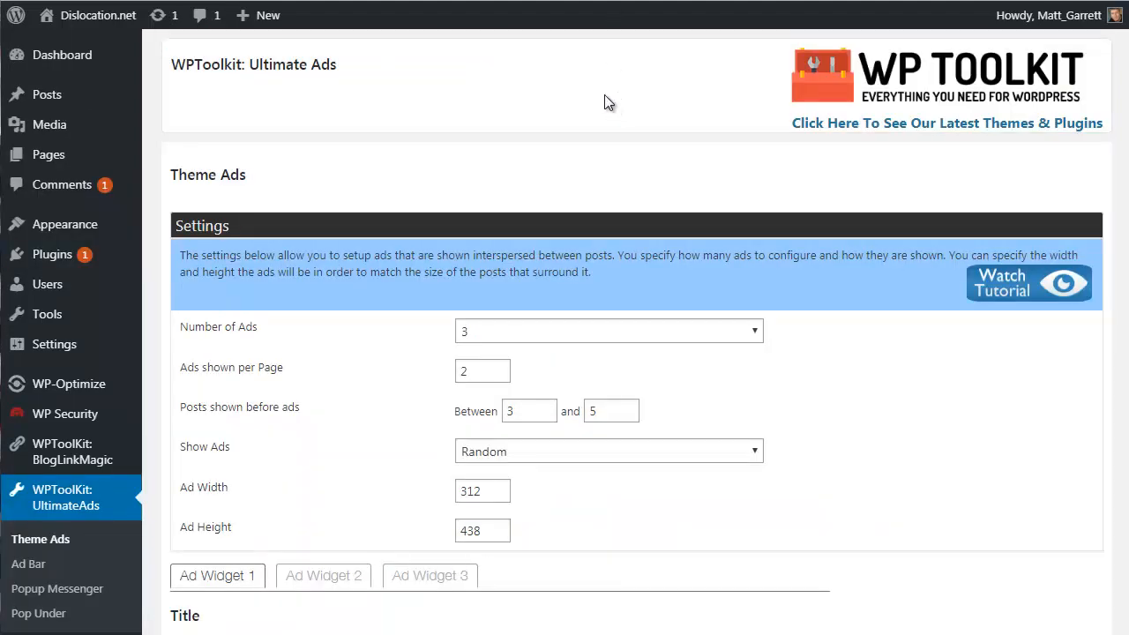
scroll(604, 95, "down", 3)
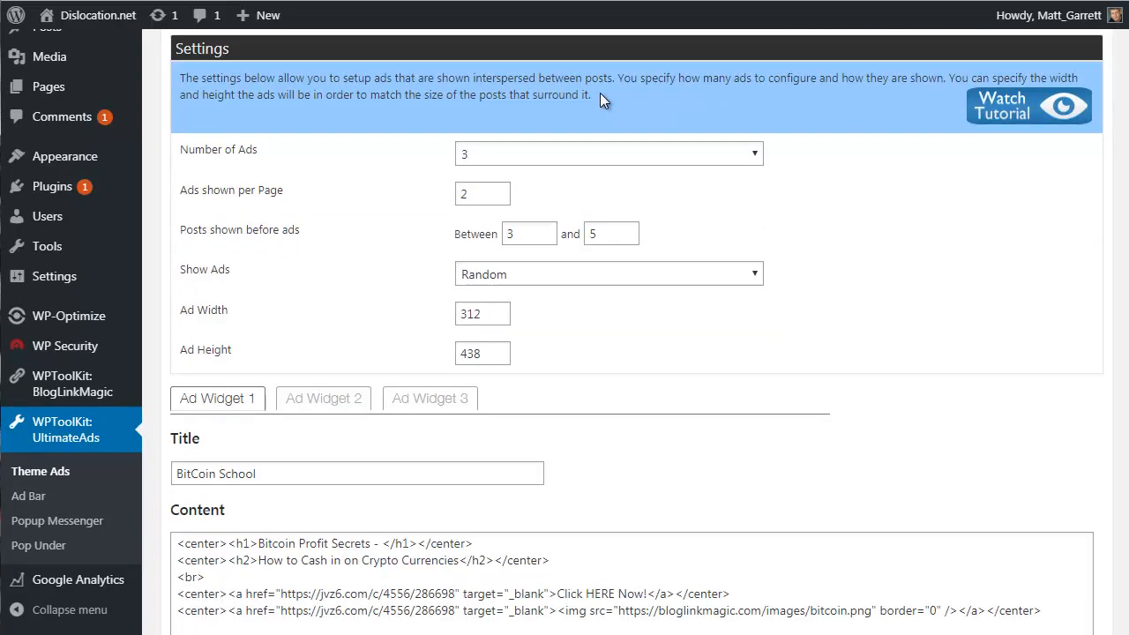
scroll(600, 93, "down", 1)
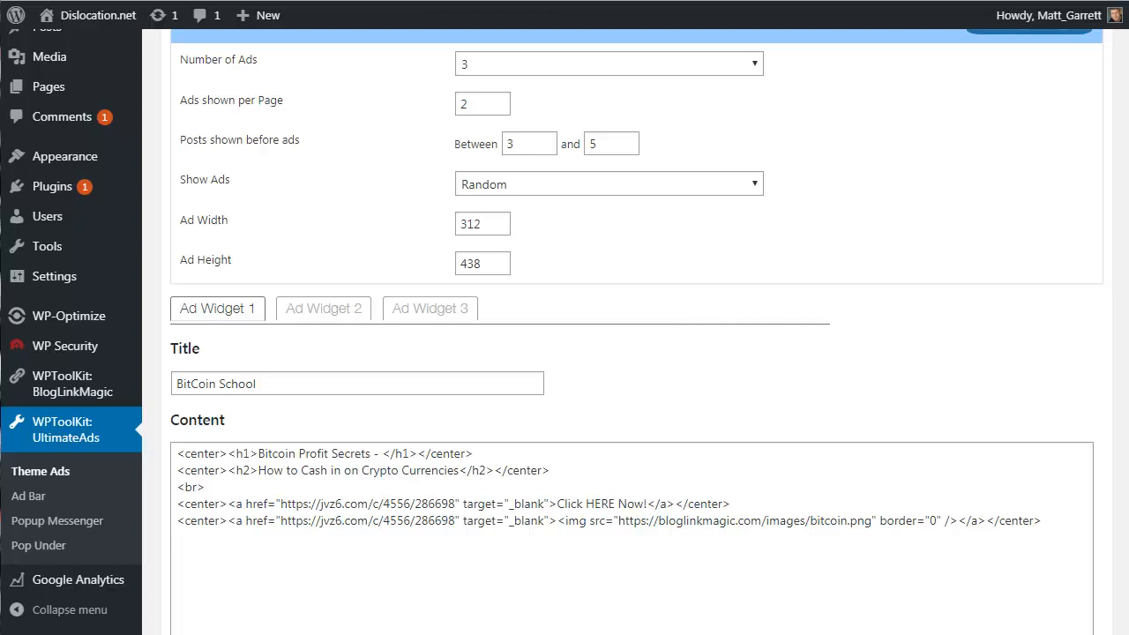
Try 5 as the number of ads, and return the setting to 3
left_click(547, 66)
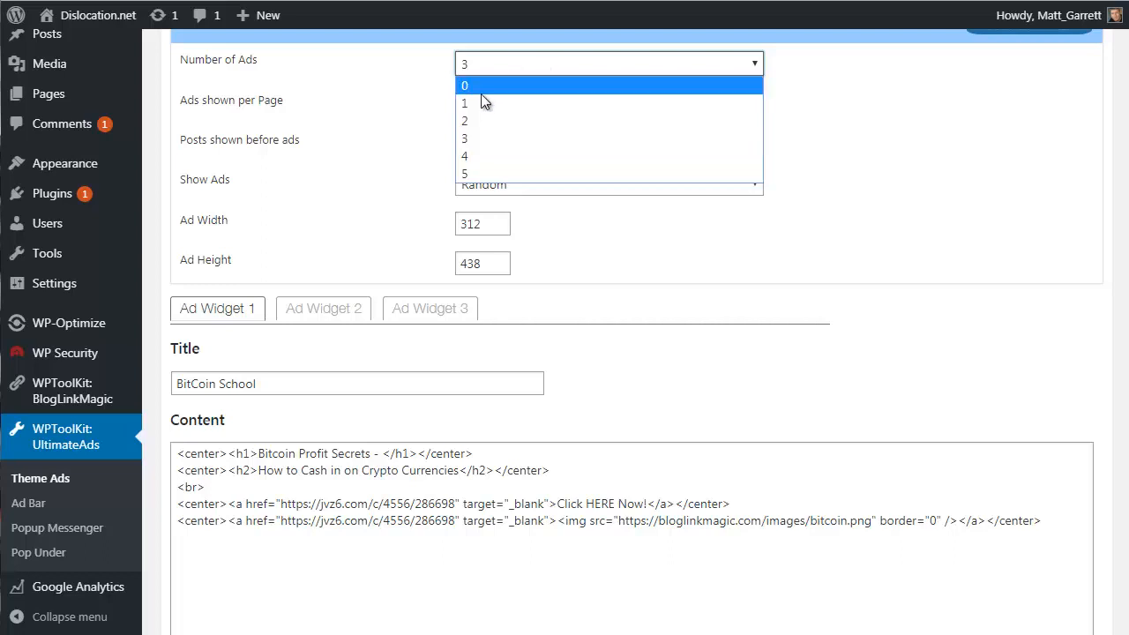
left_click(474, 174)
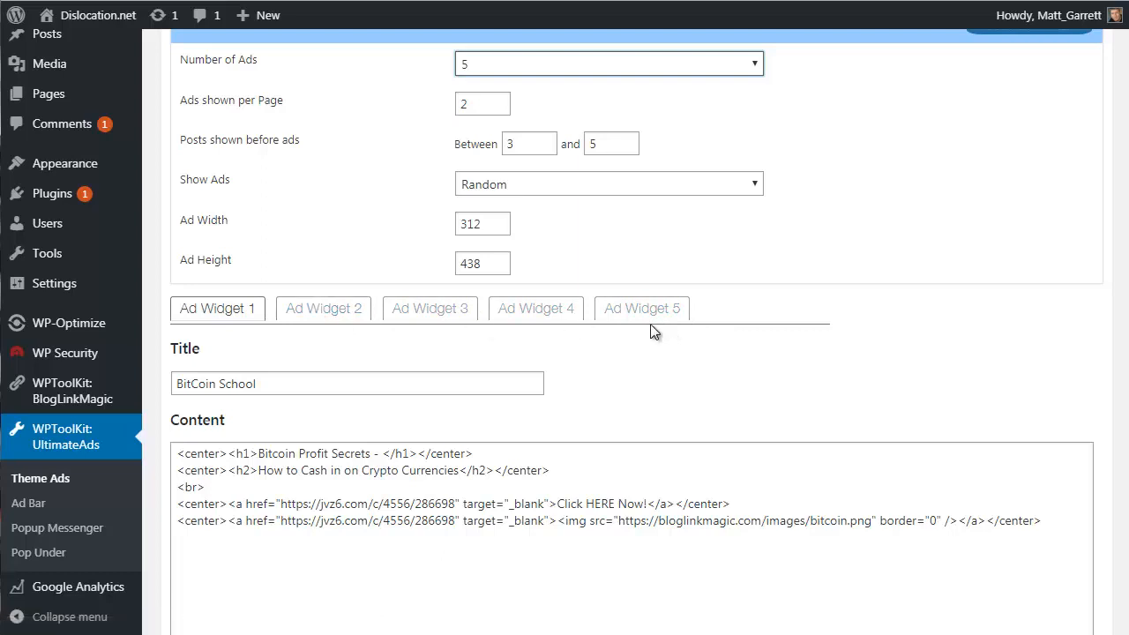
left_click(511, 67)
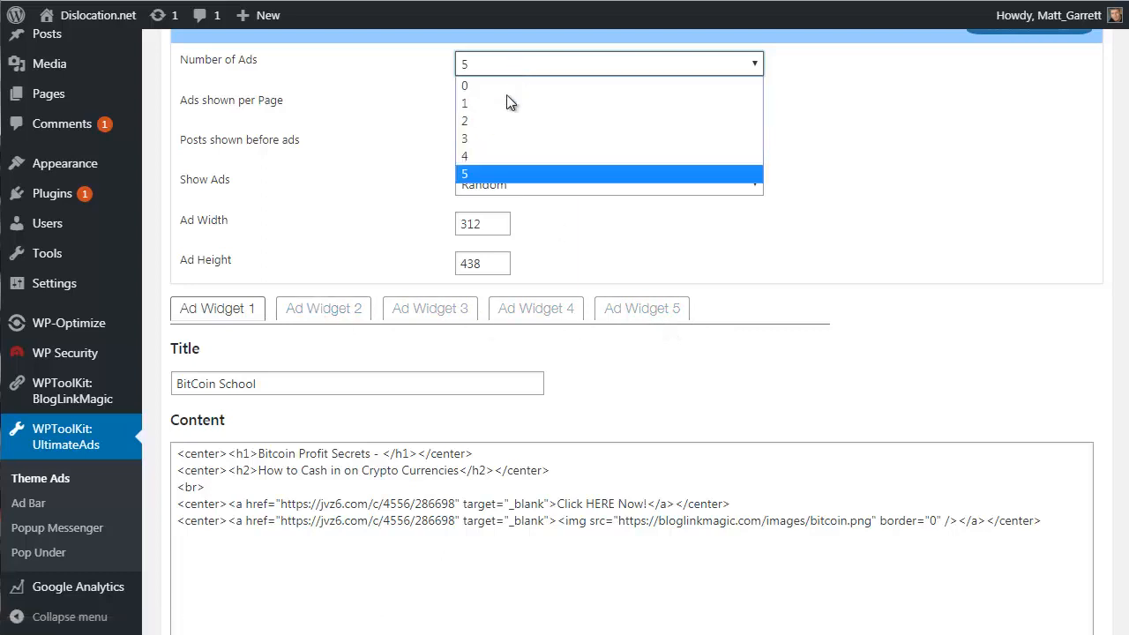
left_click(475, 139)
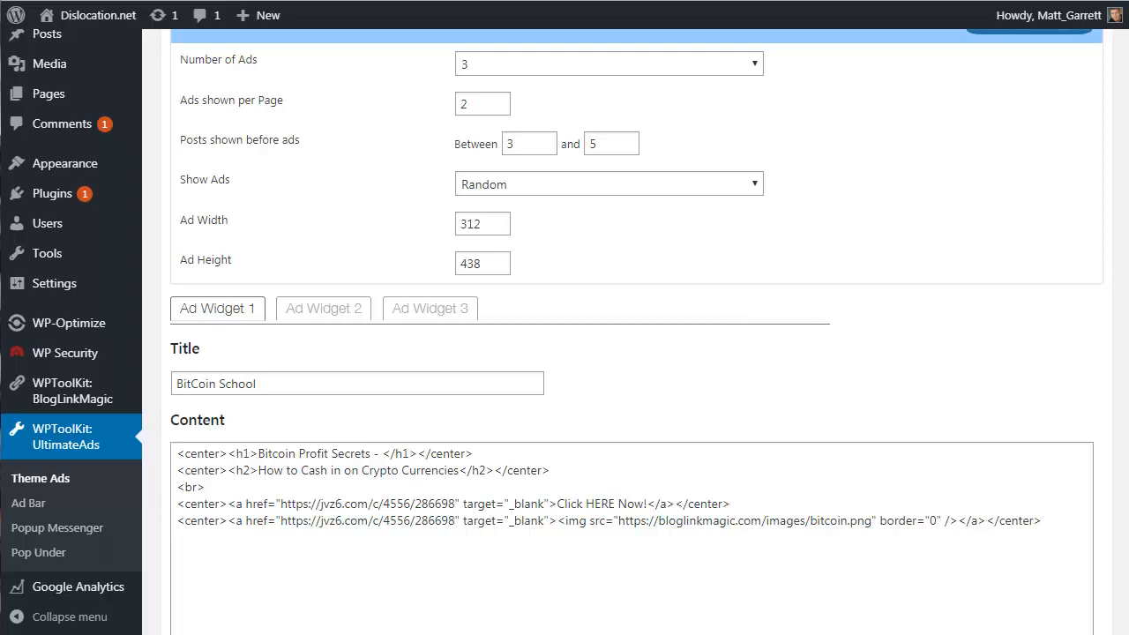
Check the available Show Ads options and review the title and content of all three ad widgets
left_click(518, 193)
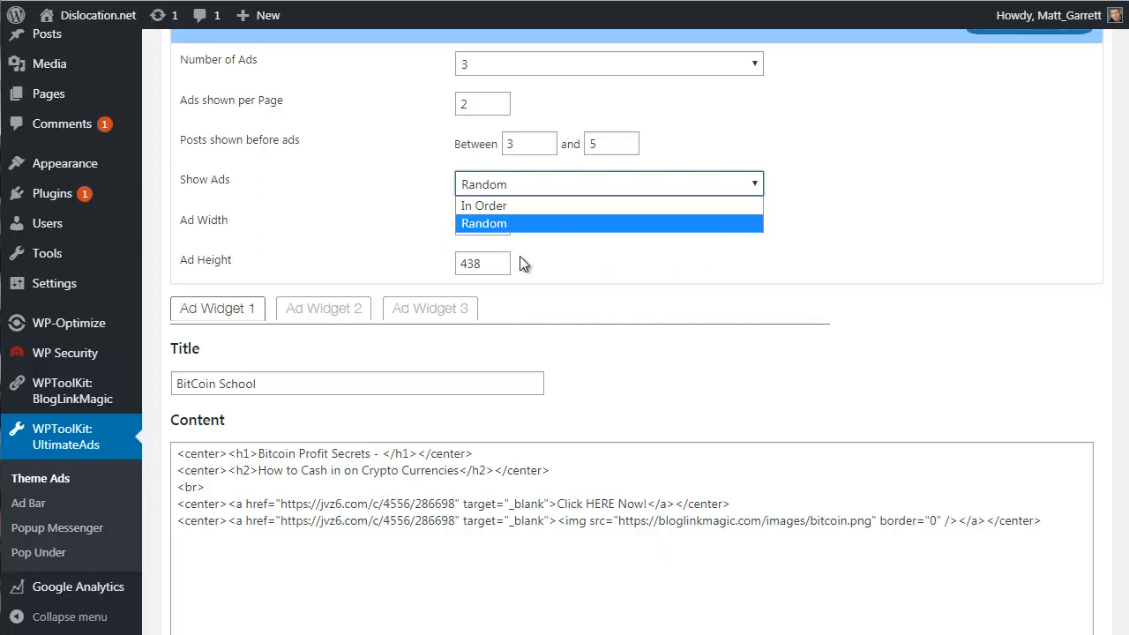
left_click(854, 247)
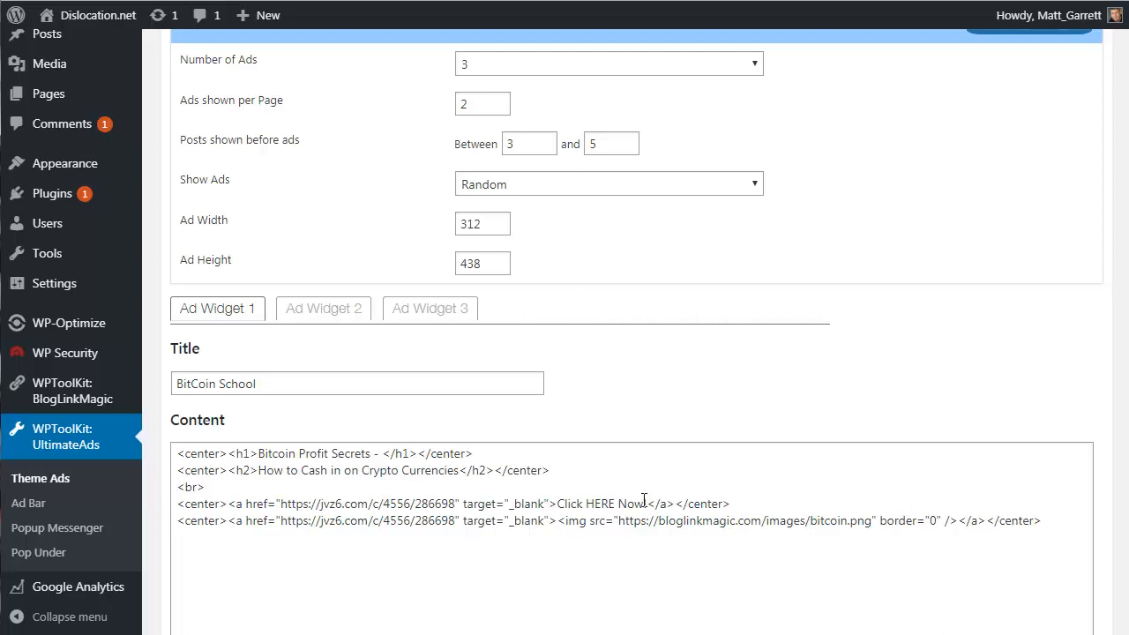
left_click(327, 311)
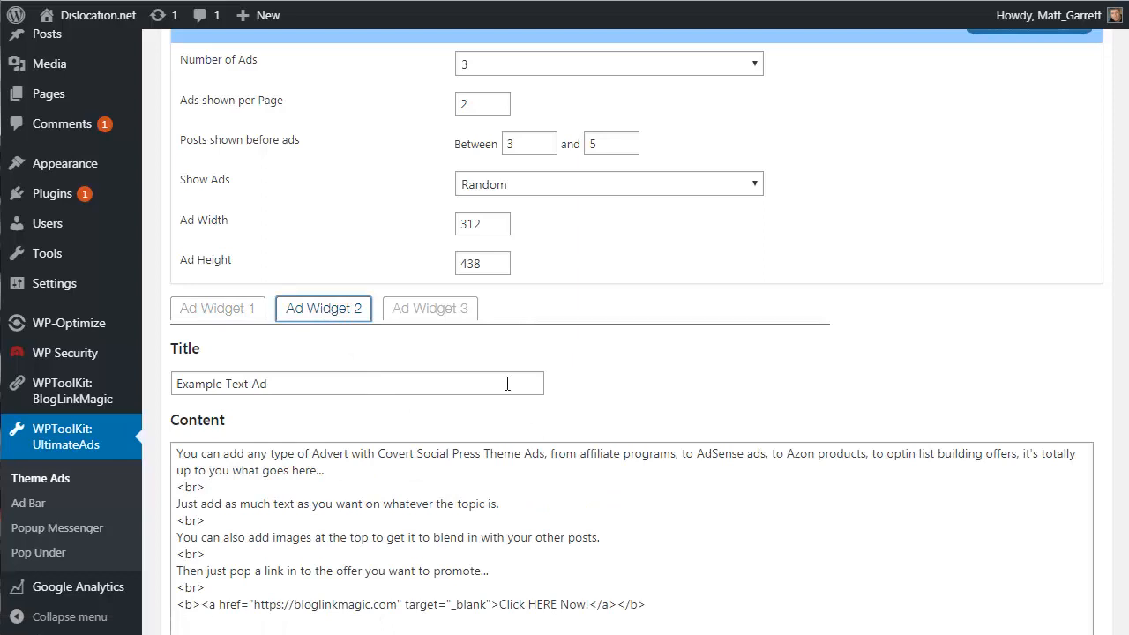
left_click(438, 310)
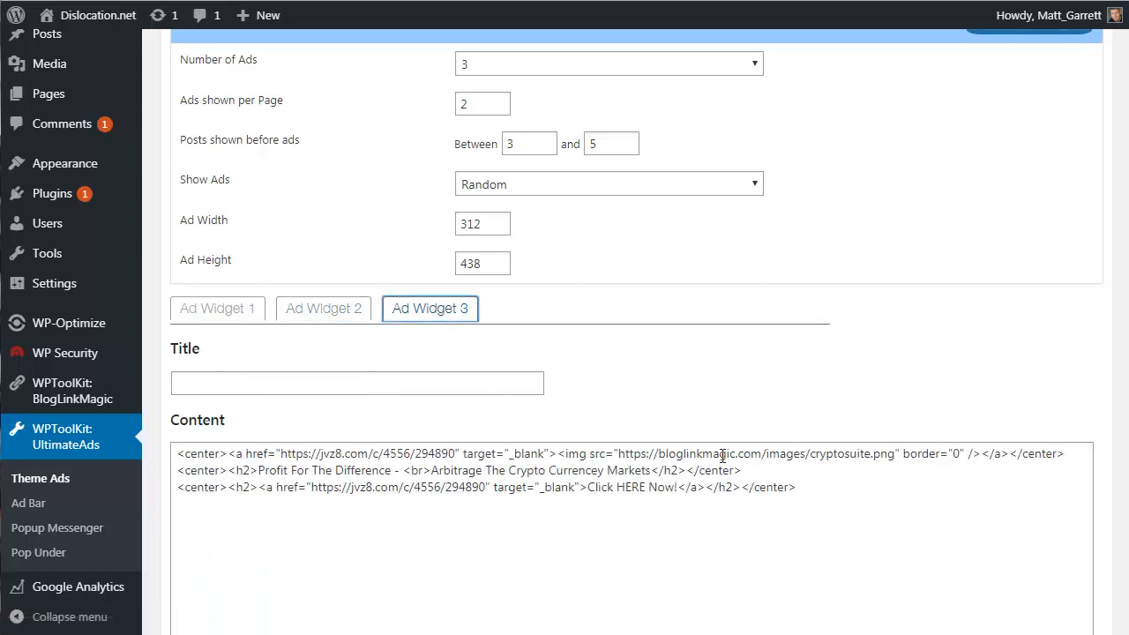
left_click(224, 313)
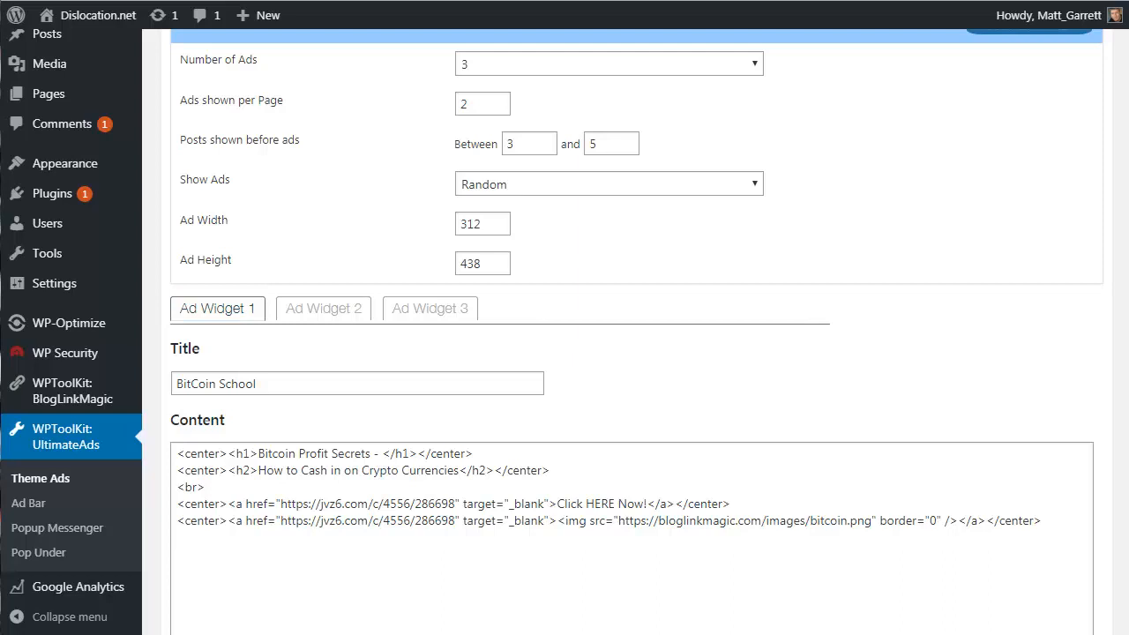
Review the advanced post class and custom styling settings, and save the theme ads
scroll(632, 332, "down", 1)
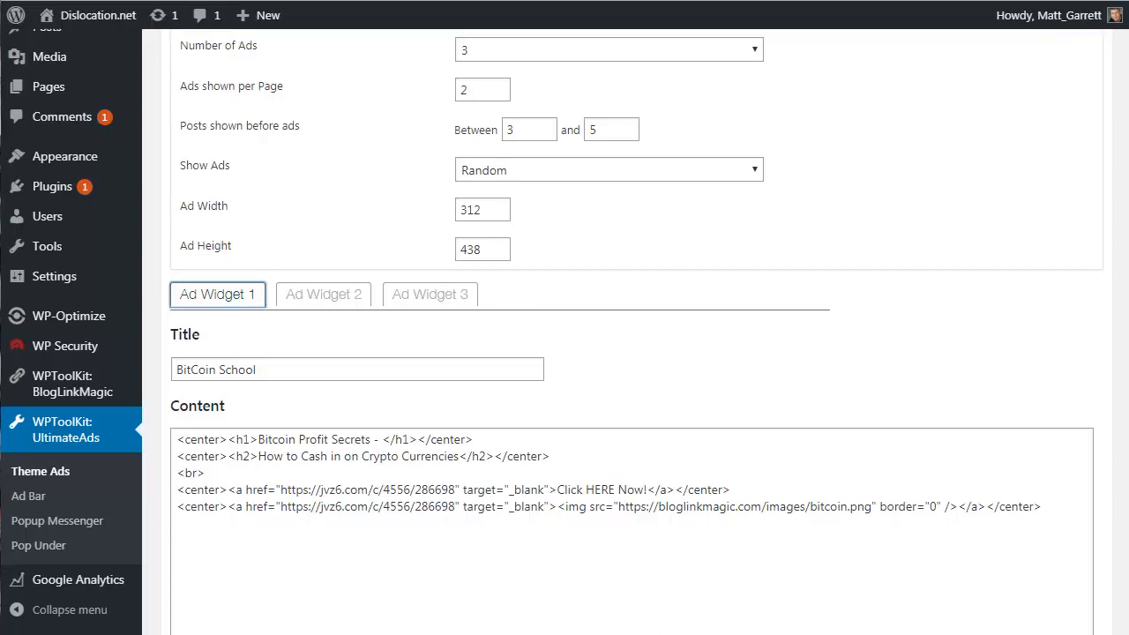
scroll(632, 332, "down", 2)
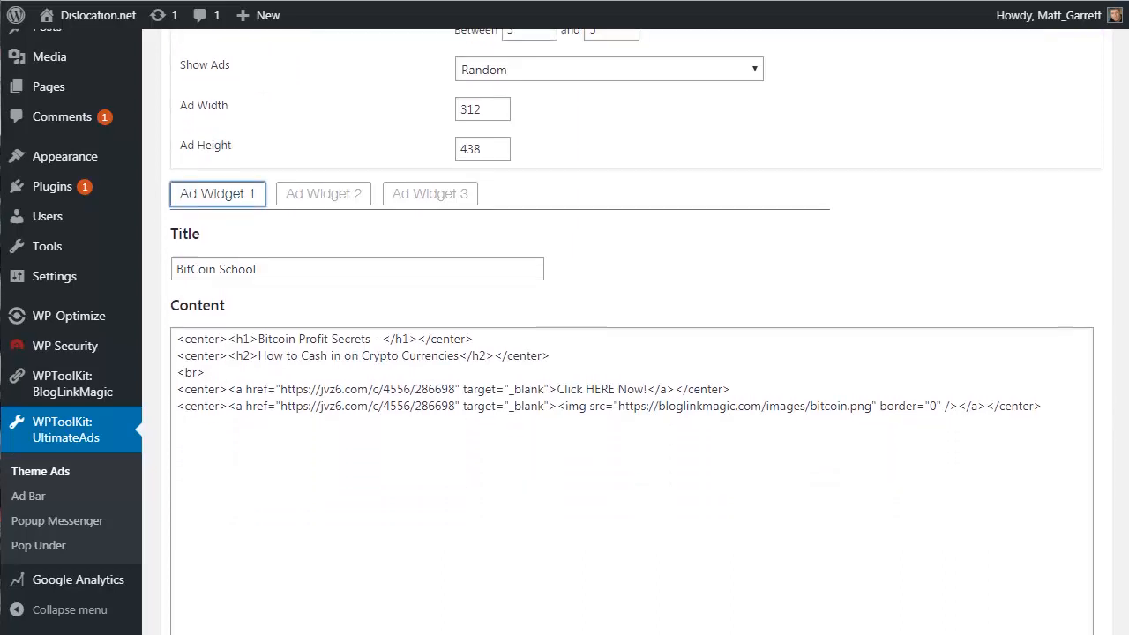
scroll(632, 331, "down", 2)
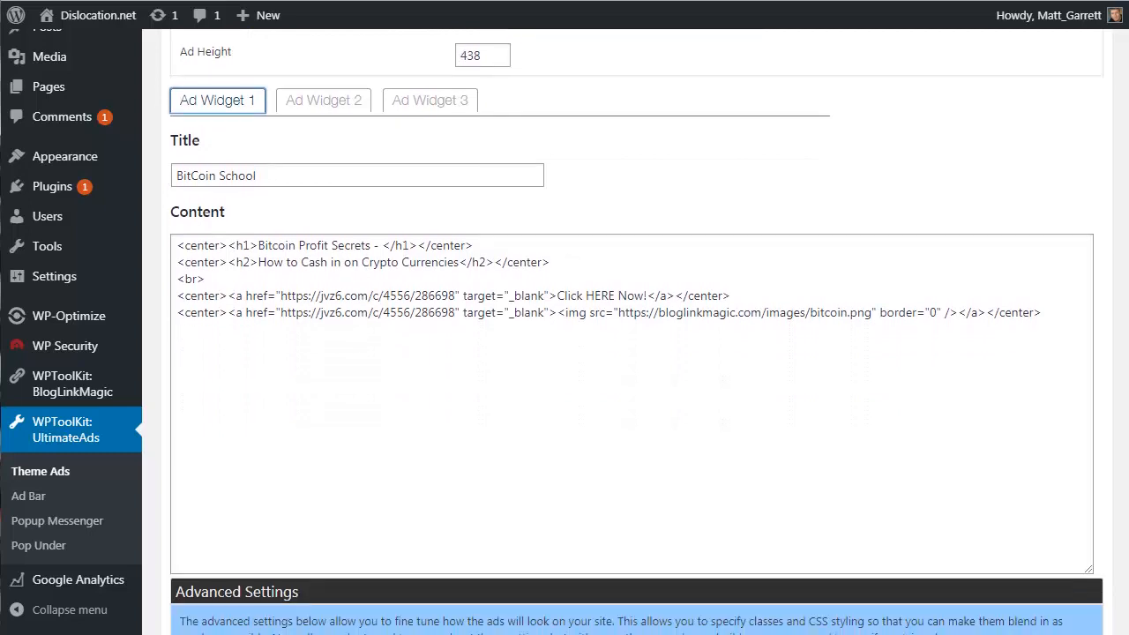
scroll(632, 332, "down", 2)
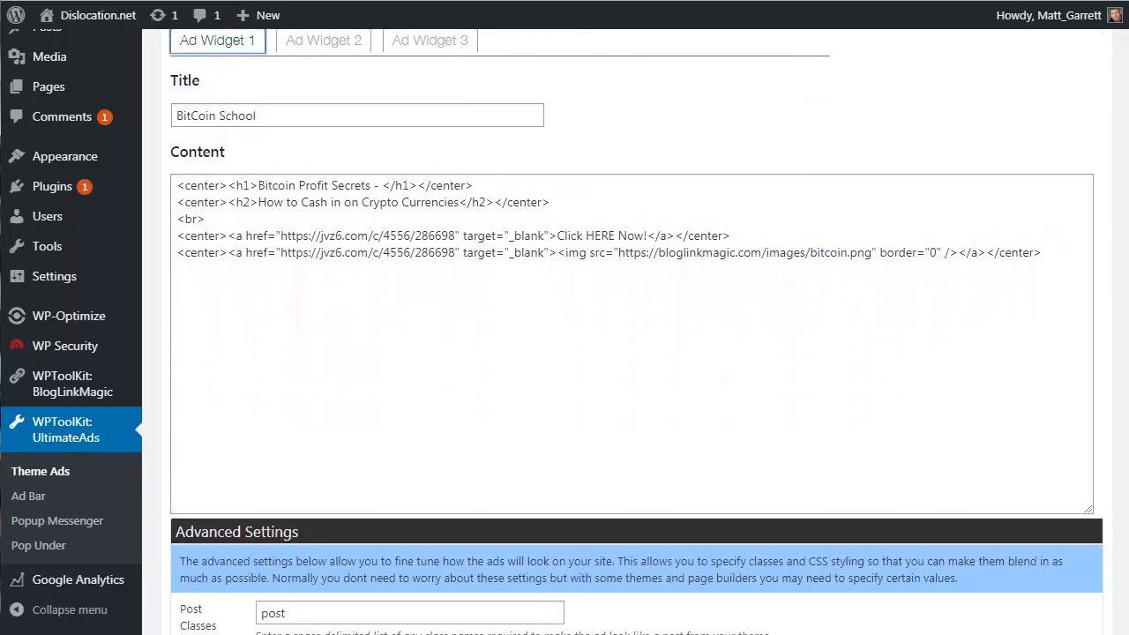
scroll(632, 331, "down", 4)
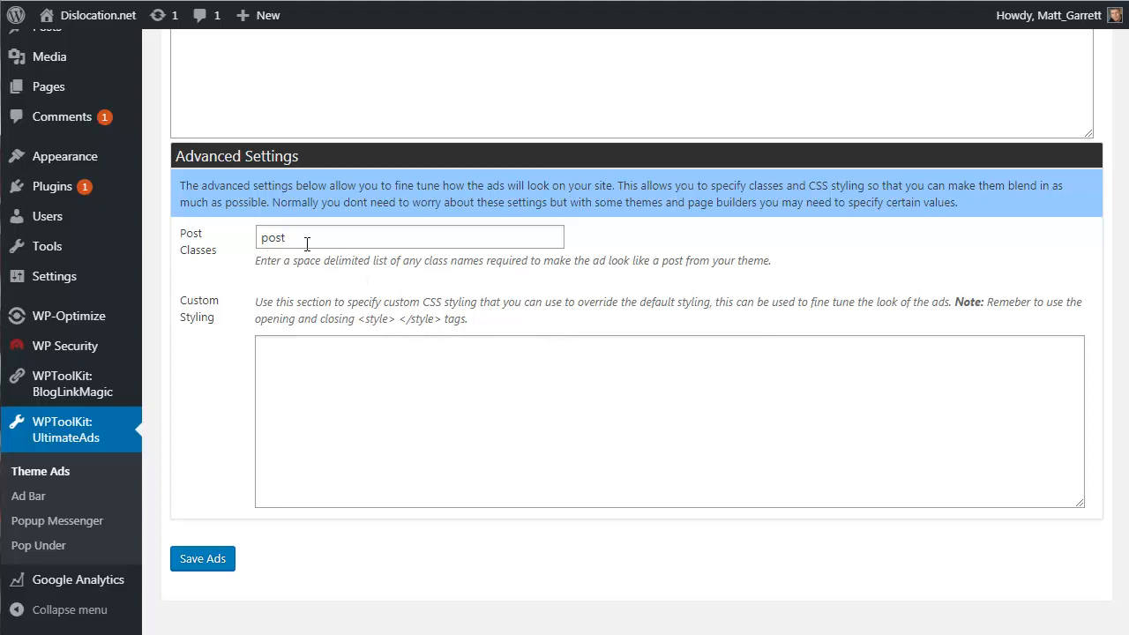
left_click(218, 565)
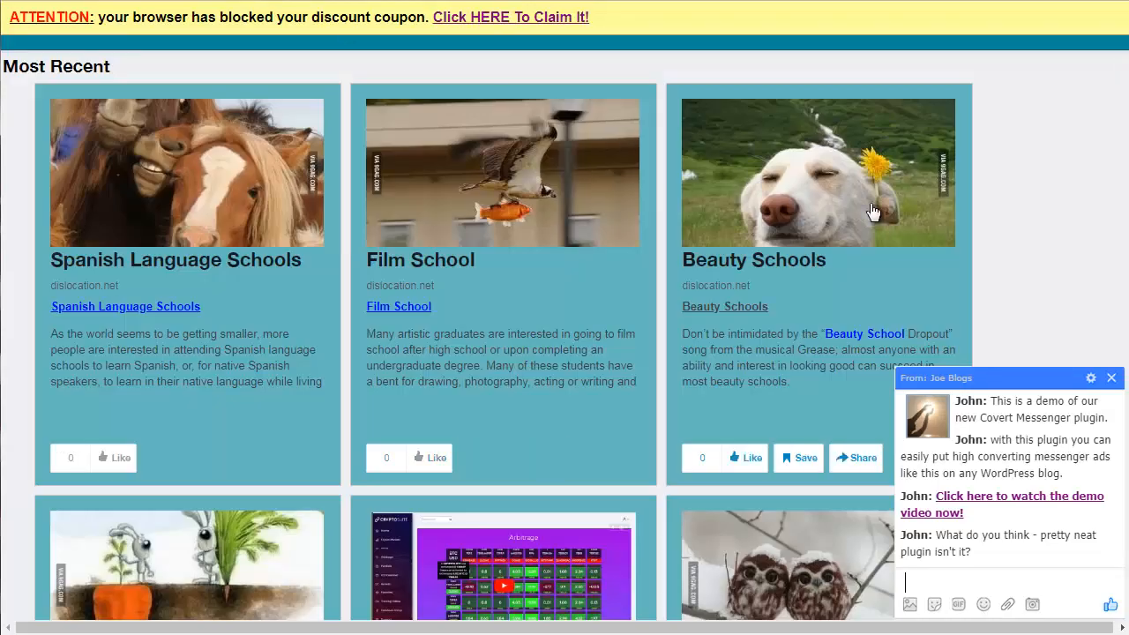
Examine how the theme ads are displayed between the posts on the live blog page
scroll(527, 335, "down", 2)
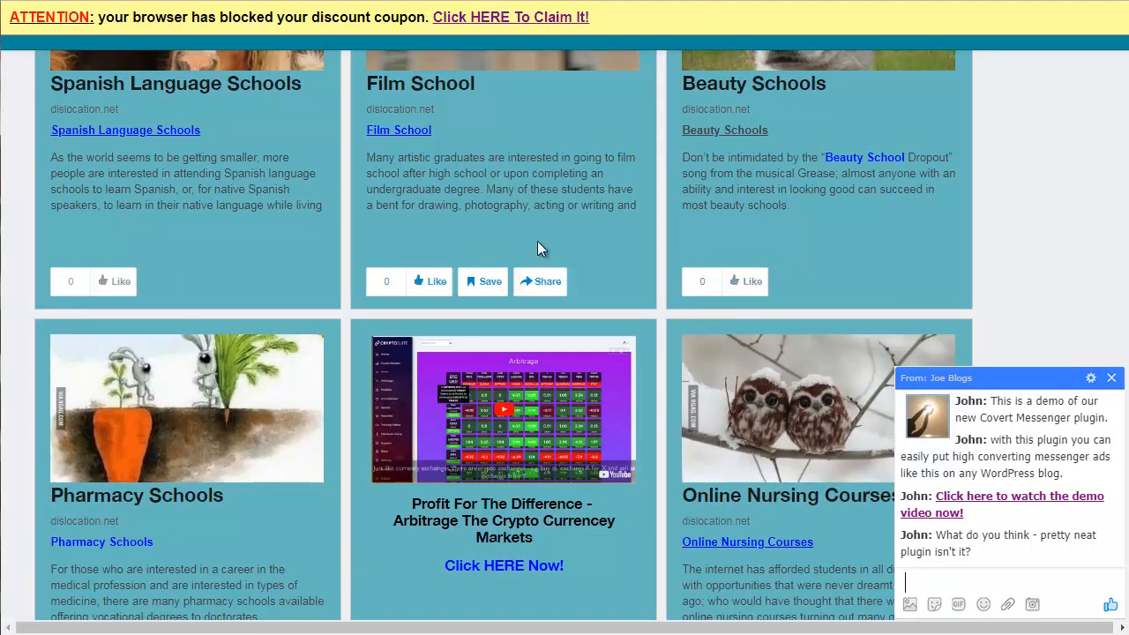
scroll(533, 243, "down", 1)
scroll(529, 251, "down", 6)
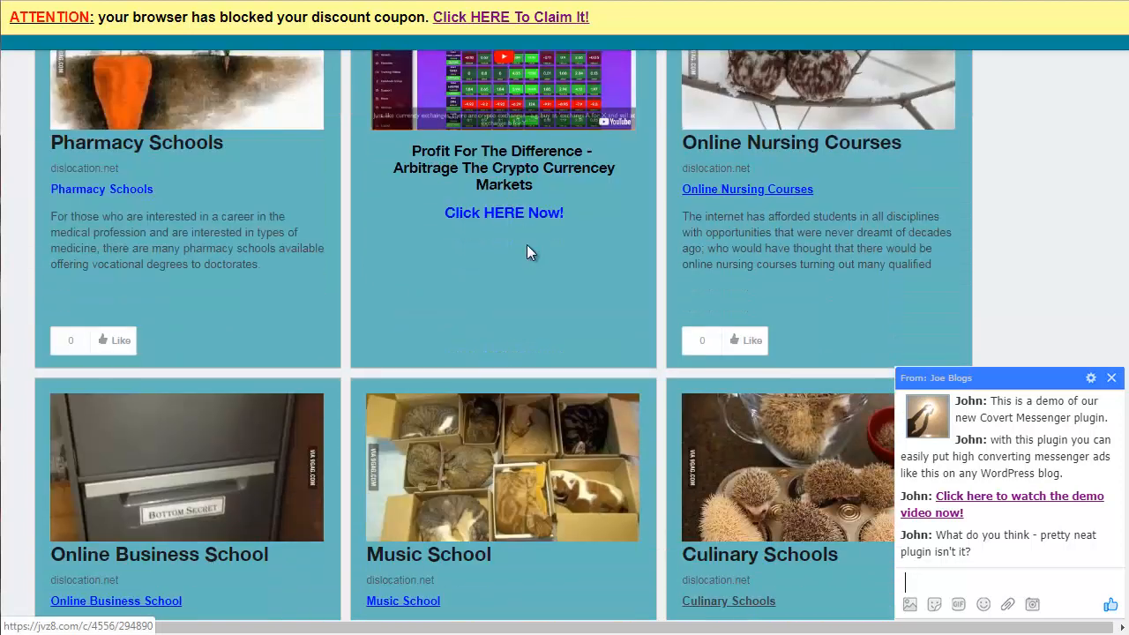
scroll(528, 253, "down", 2)
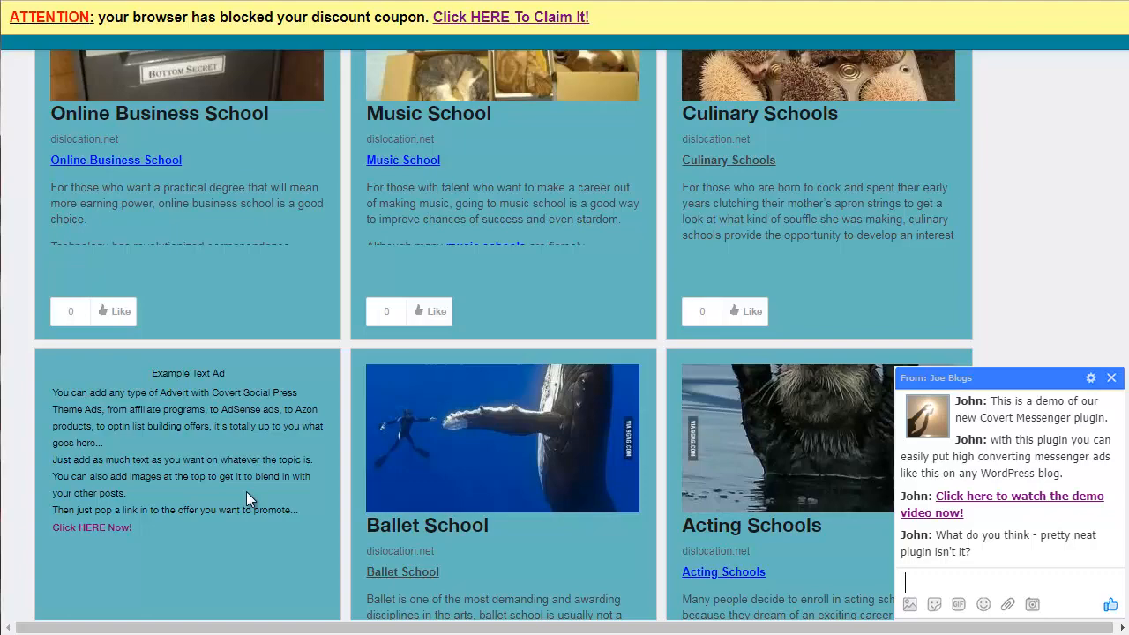
scroll(247, 487, "up", 5)
scroll(349, 433, "up", 5)
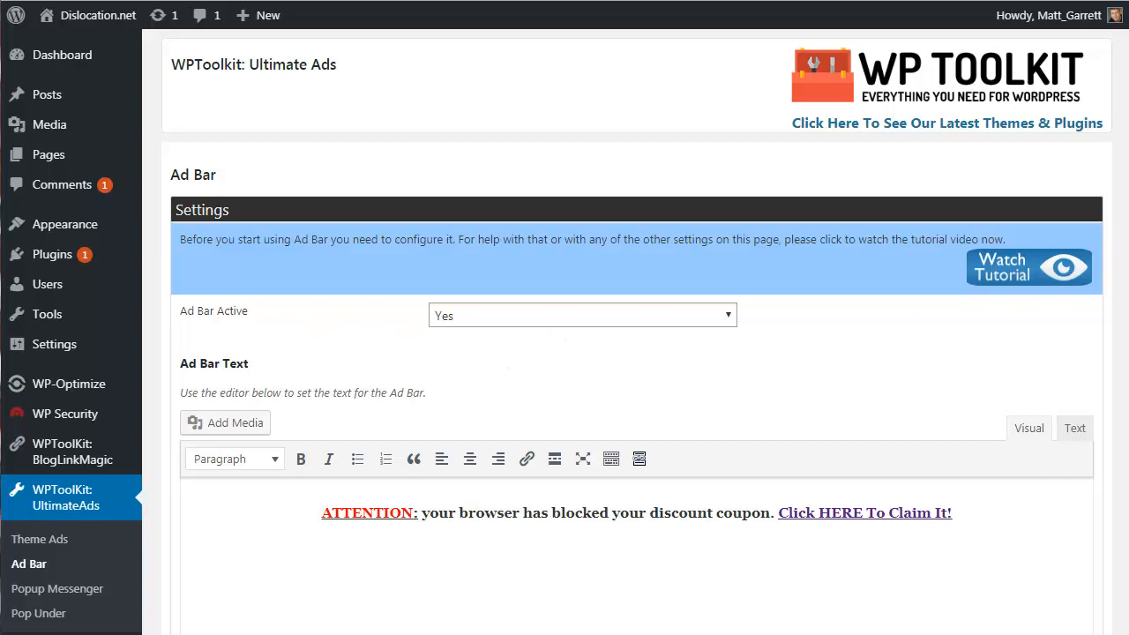
Review the Ad Bar message in the visual editor and its underlying HTML code
scroll(618, 397, "down", 3)
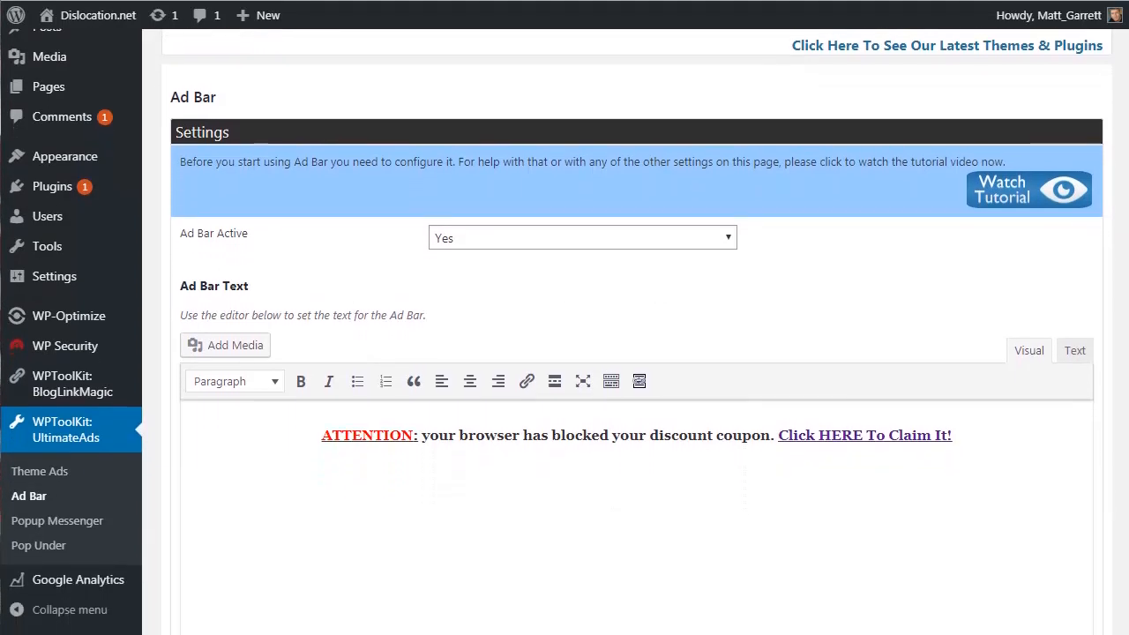
scroll(618, 397, "down", 2)
scroll(618, 397, "down", 1)
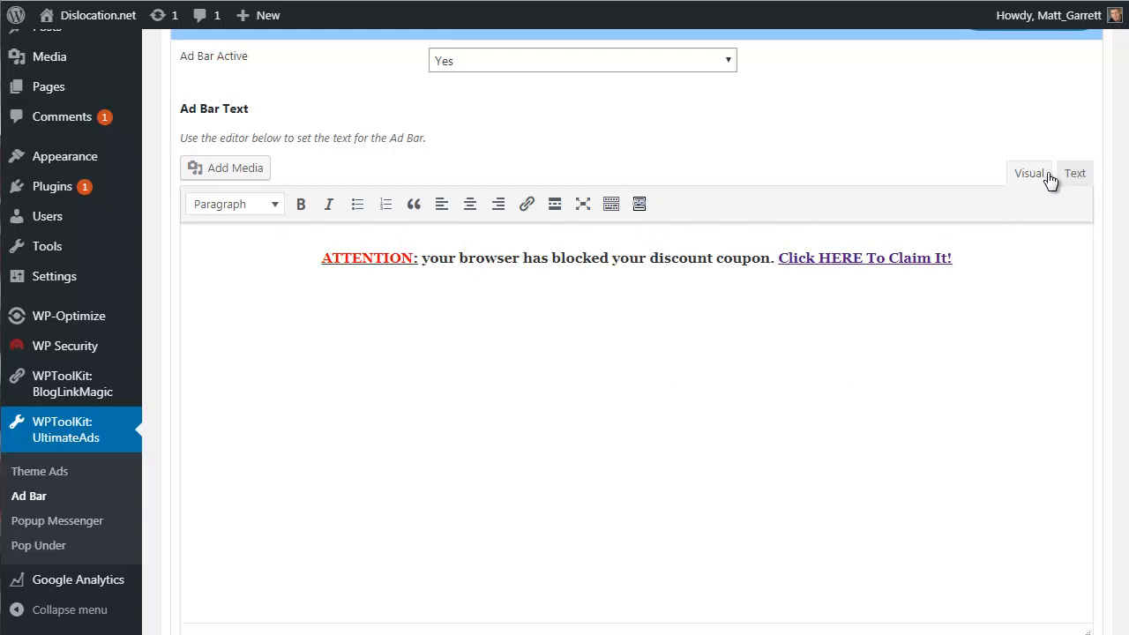
left_click(1077, 175)
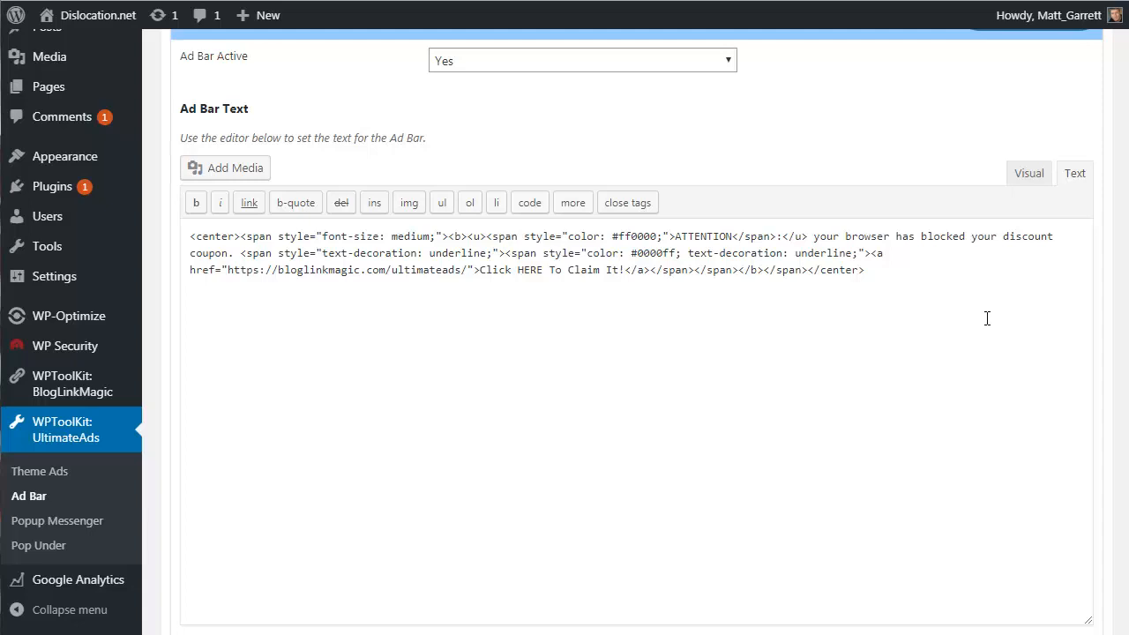
left_click(1022, 177)
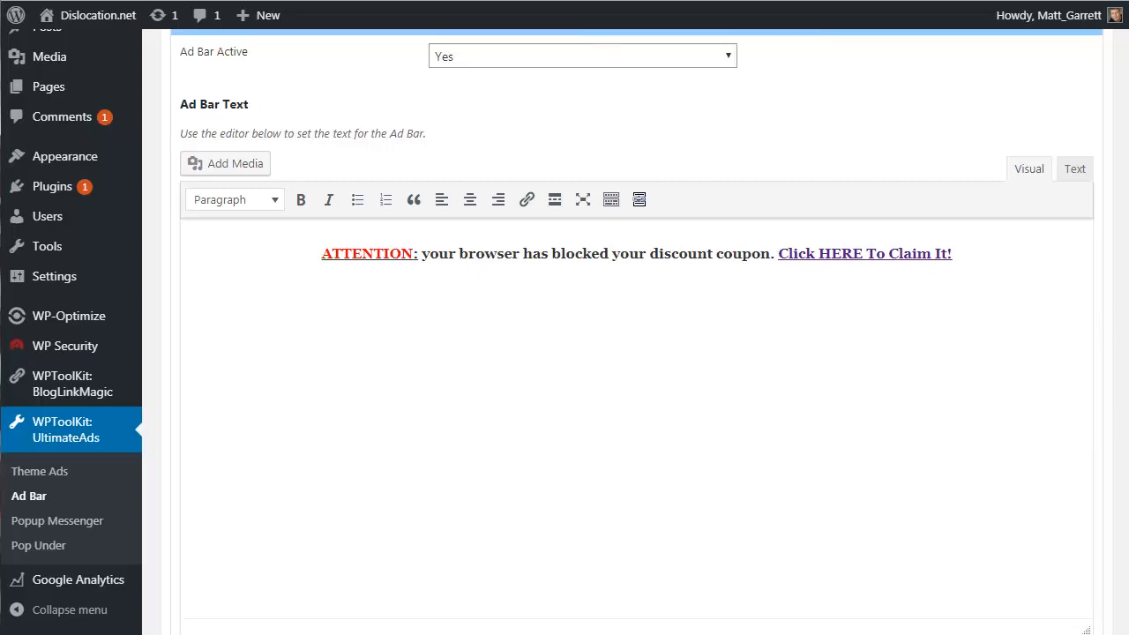
Inspect the bar background color picker and the close button options, keeping Show Close Button at No
scroll(637, 332, "down", 4)
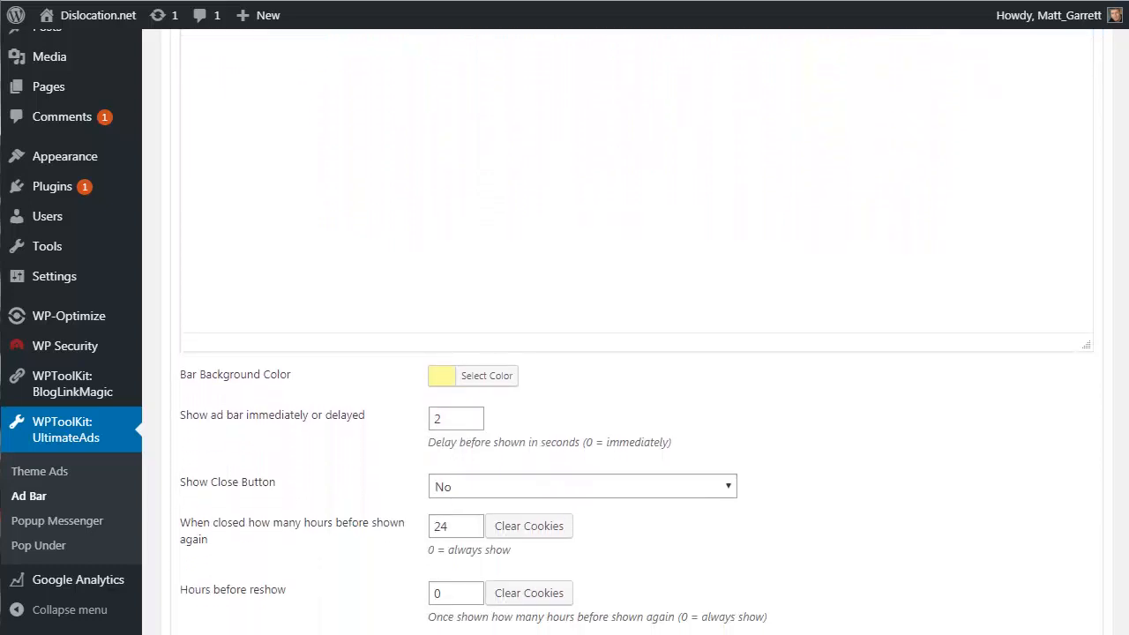
scroll(637, 332, "down", 3)
scroll(637, 332, "down", 1)
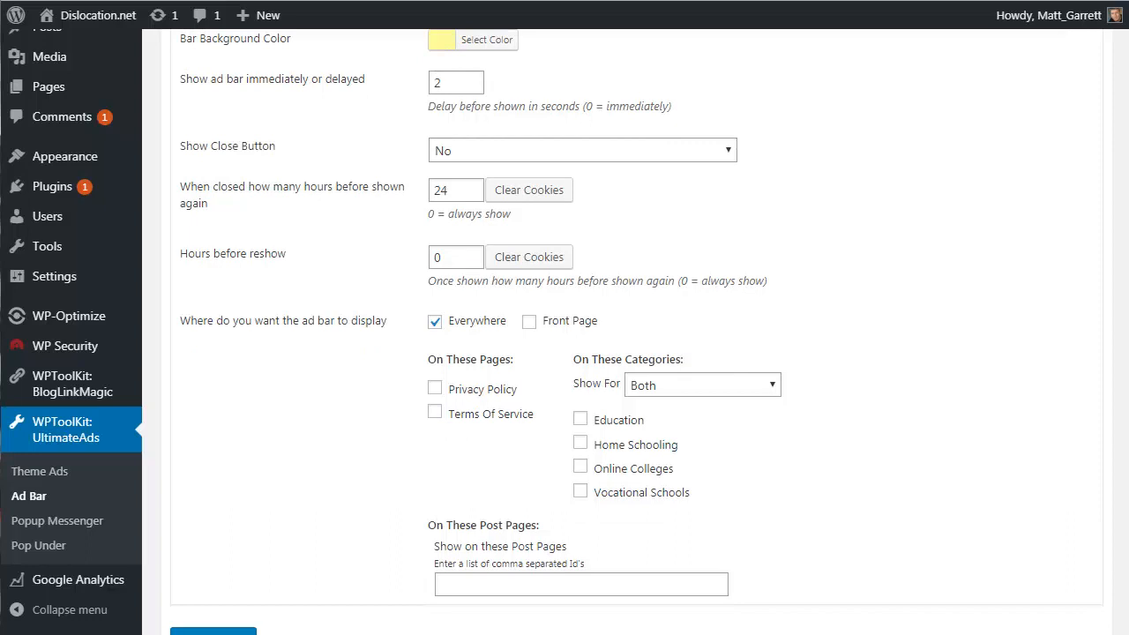
scroll(564, 332, "up", 1)
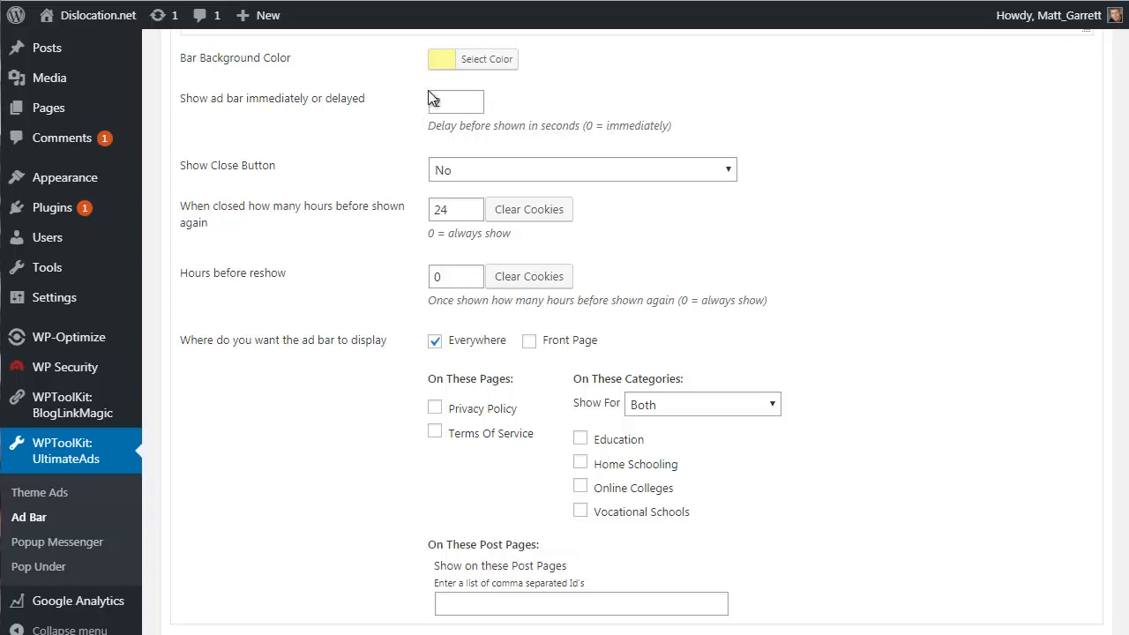
left_click(484, 62)
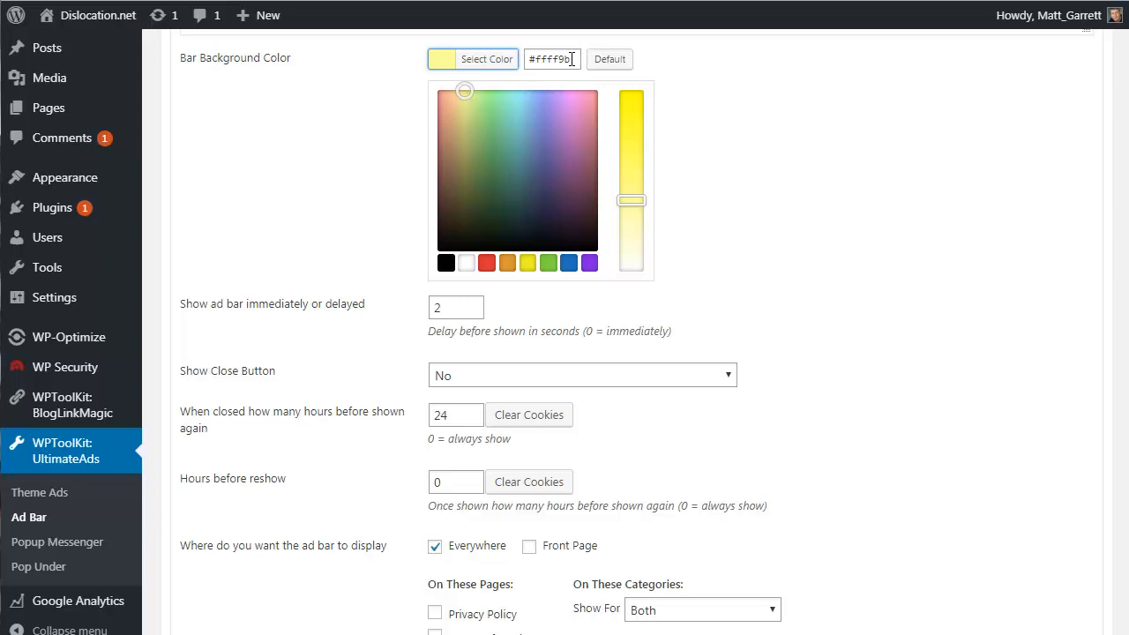
left_click(490, 62)
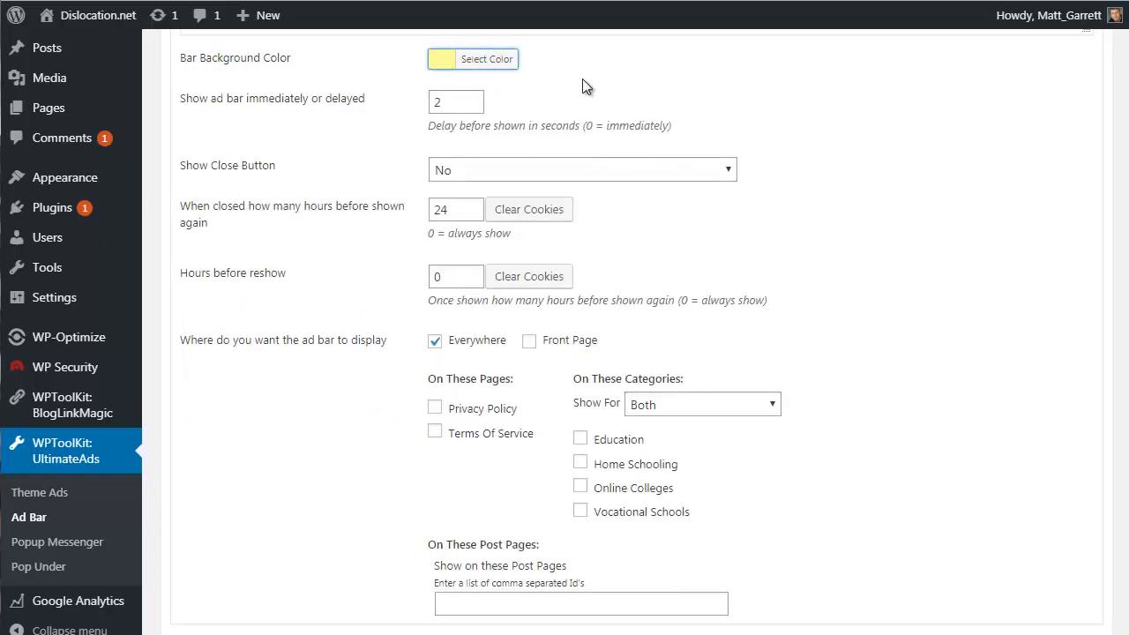
left_click(361, 121)
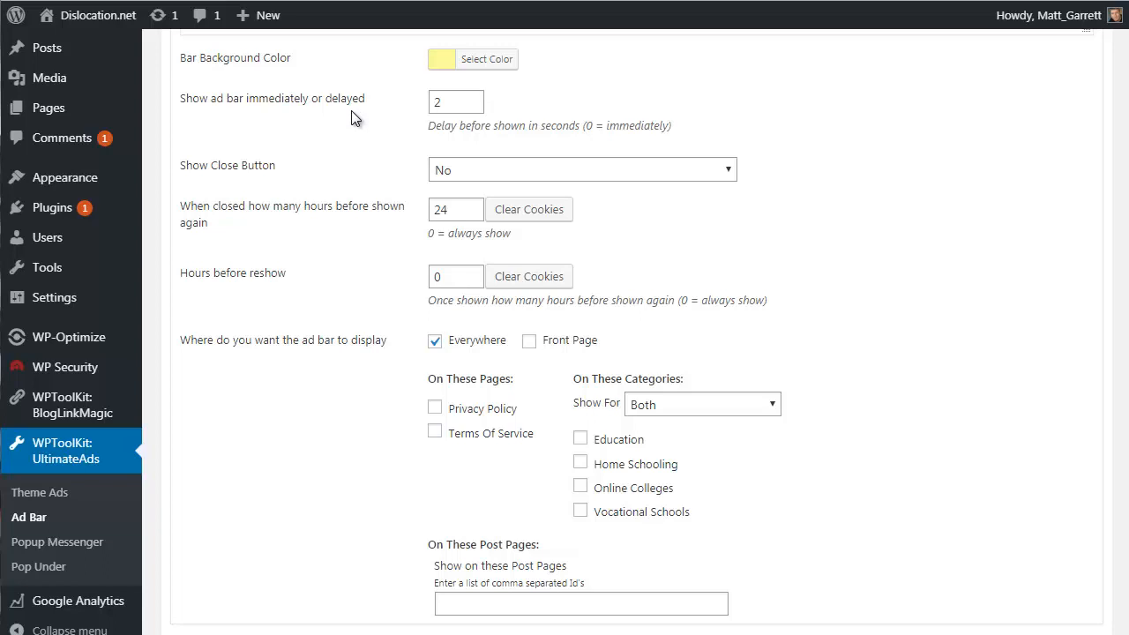
left_click(727, 174)
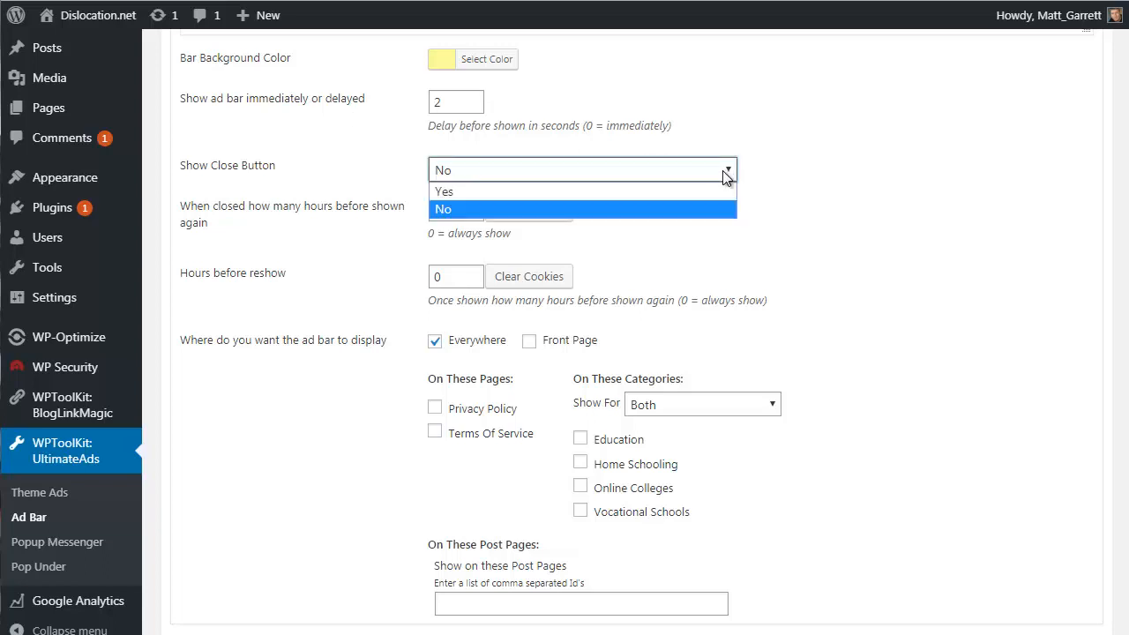
left_click(687, 214)
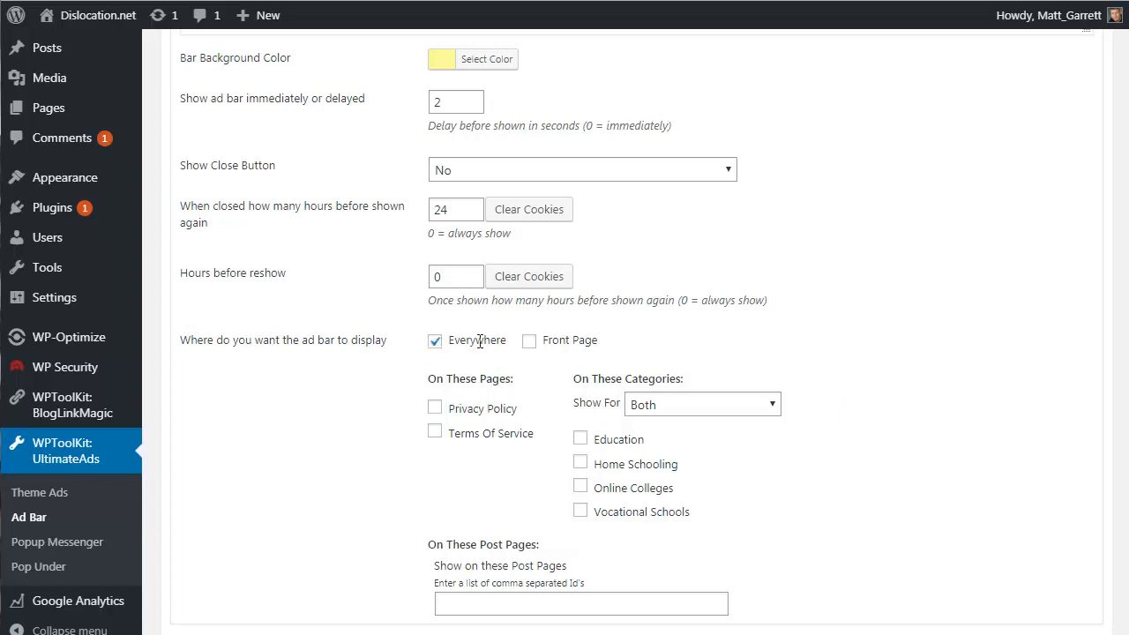
Switch the ad bar display from Everywhere to Front Page, and check the Show For options for categories
left_click(530, 343)
left_click(435, 342)
left_click(769, 405)
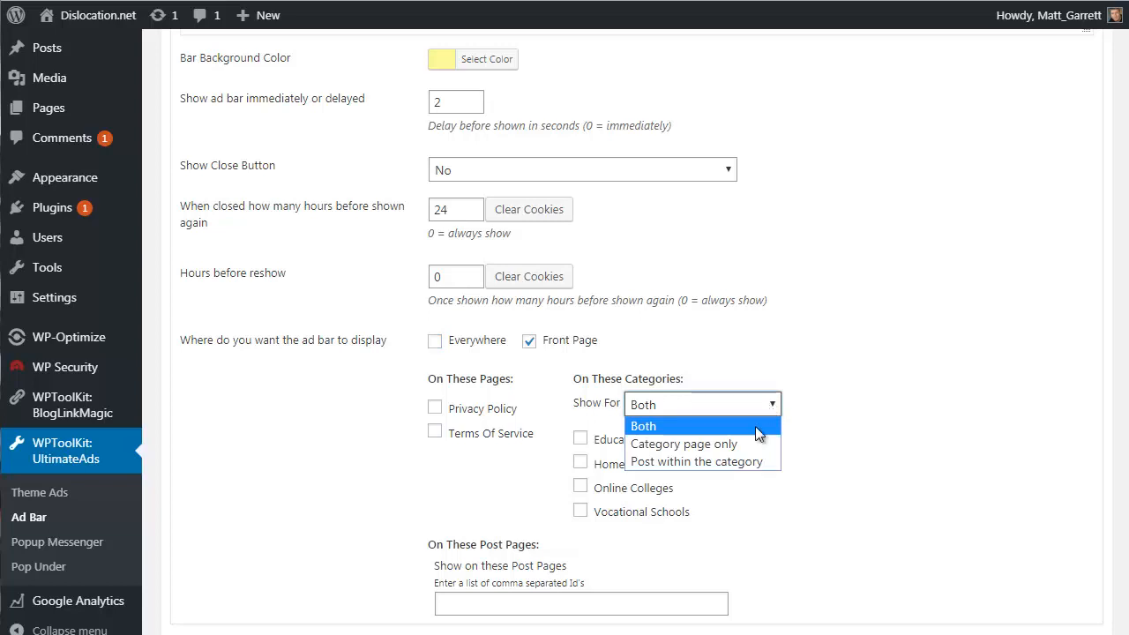
left_click(918, 340)
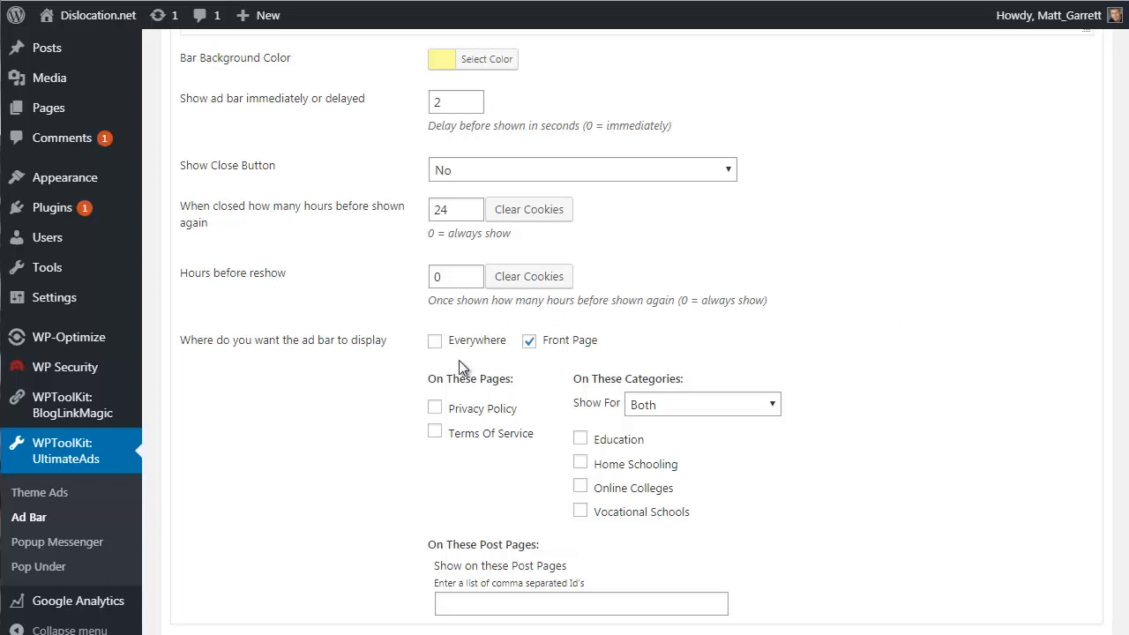
Enable Everywhere again as an ad bar display location and save the Ad Bar settings
left_click(437, 346)
scroll(358, 411, "down", 3)
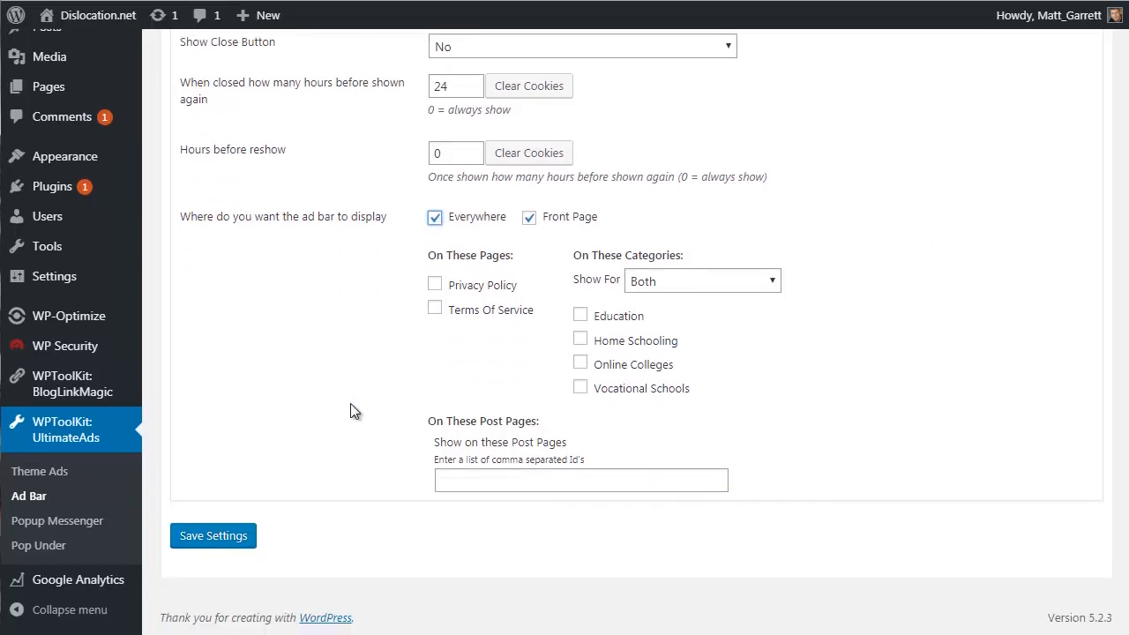
left_click(203, 546)
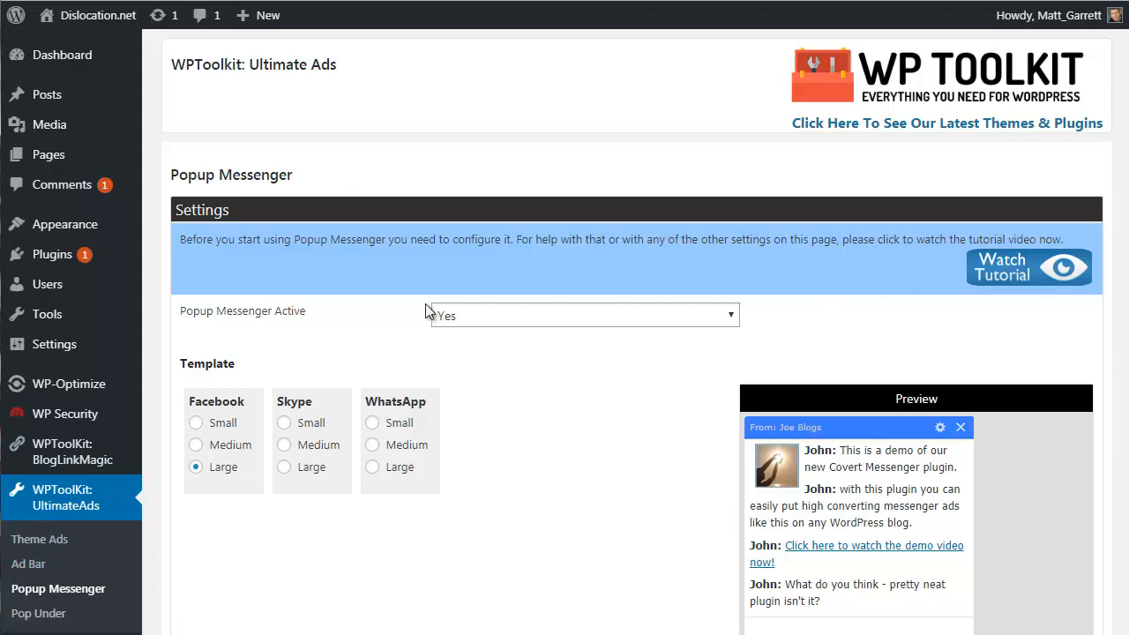
Check the Popup Messenger activation options and preview the Facebook, Skype and WhatsApp templates, returning to Facebook Large
left_click(482, 318)
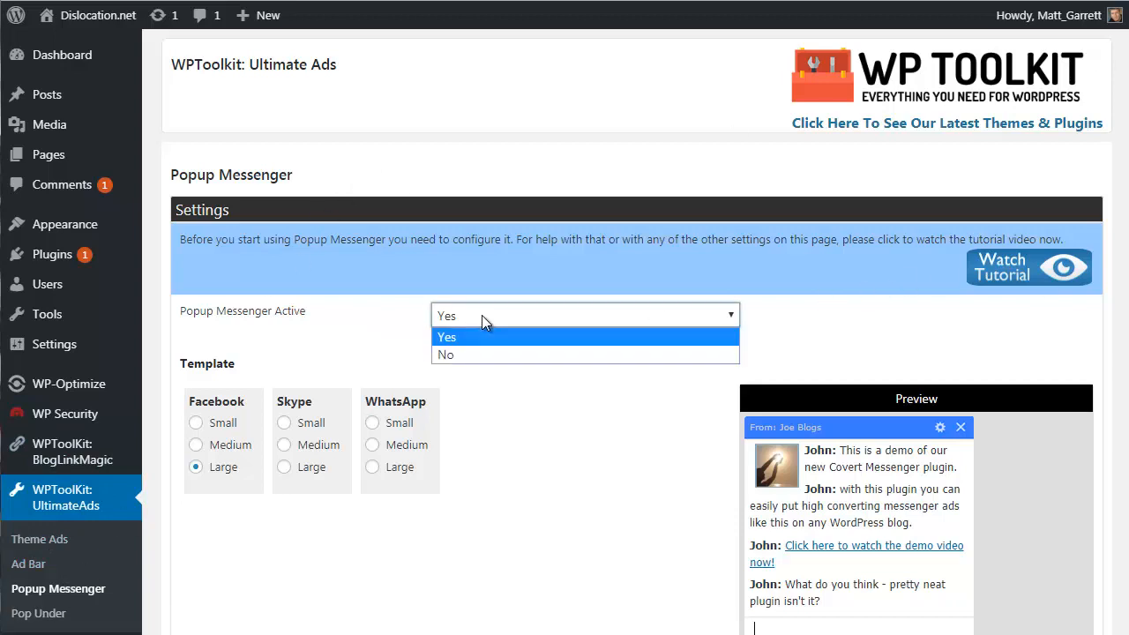
left_click(387, 330)
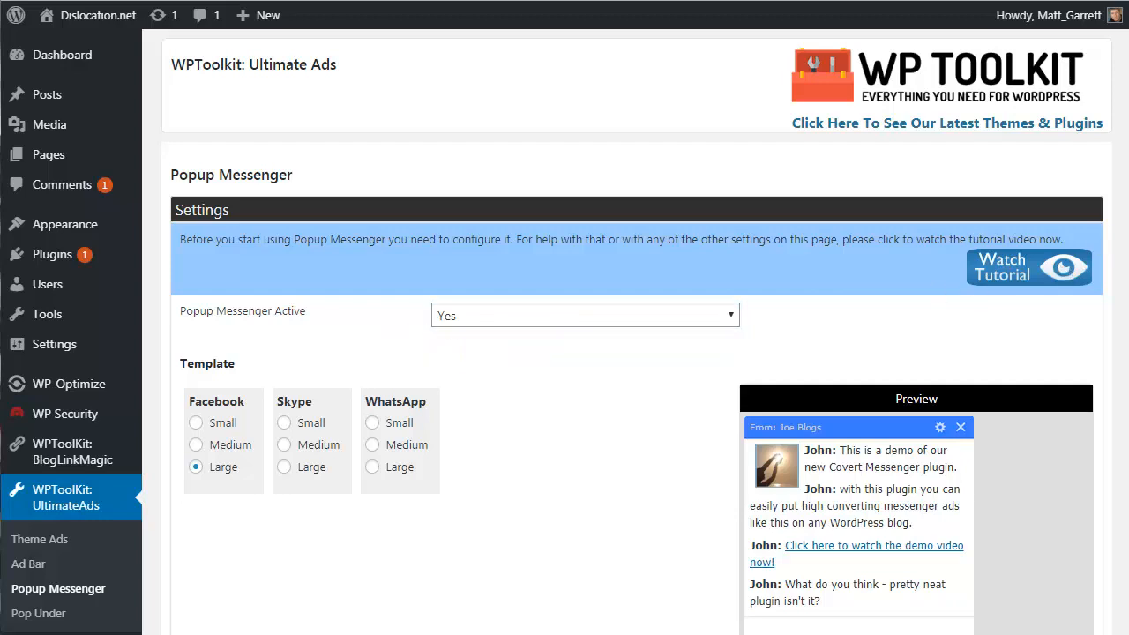
scroll(483, 194, "down", 3)
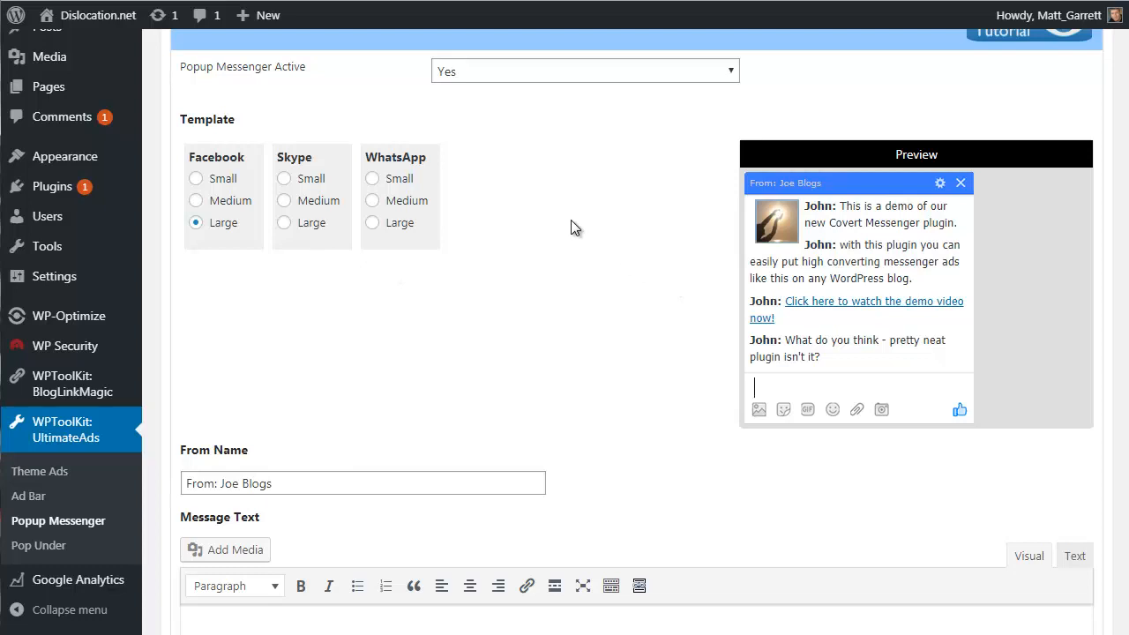
left_click(196, 201)
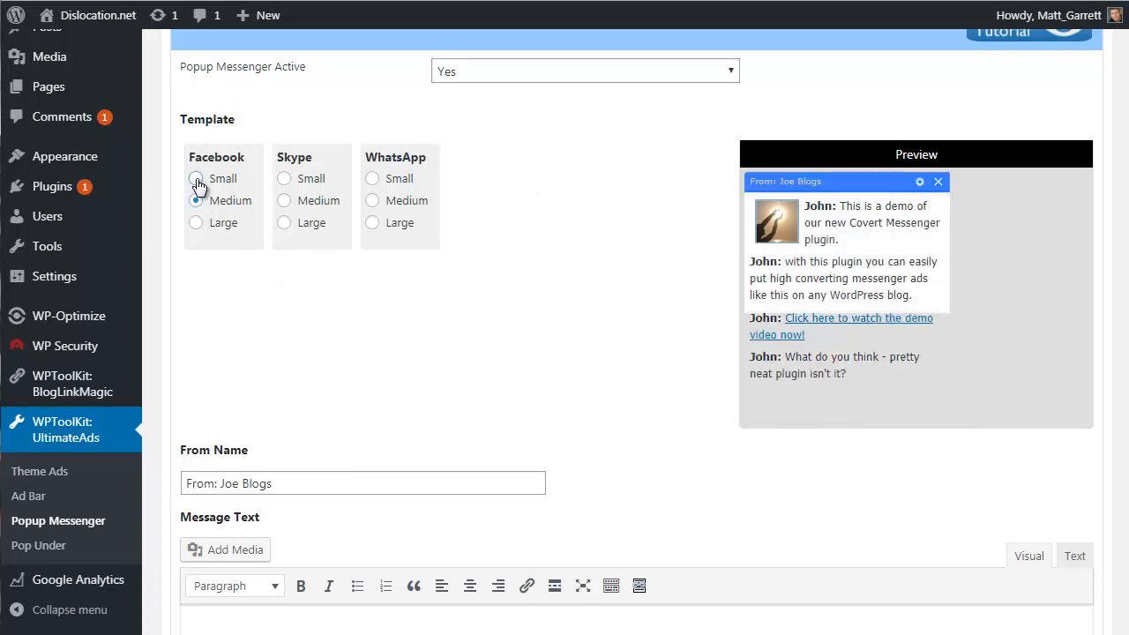
left_click(196, 179)
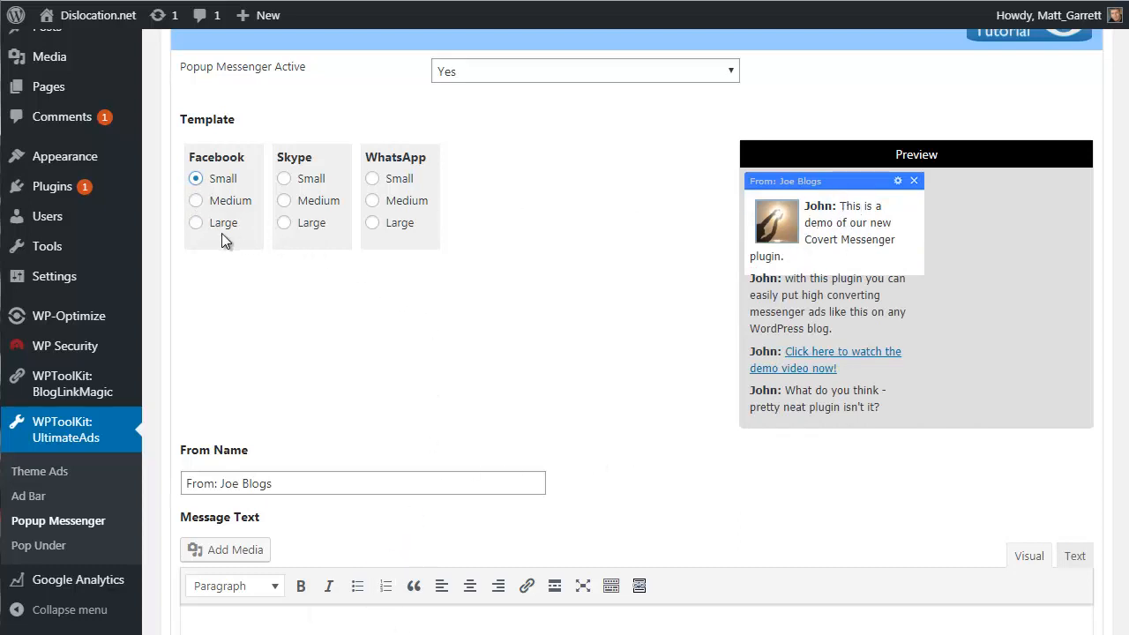
left_click(196, 223)
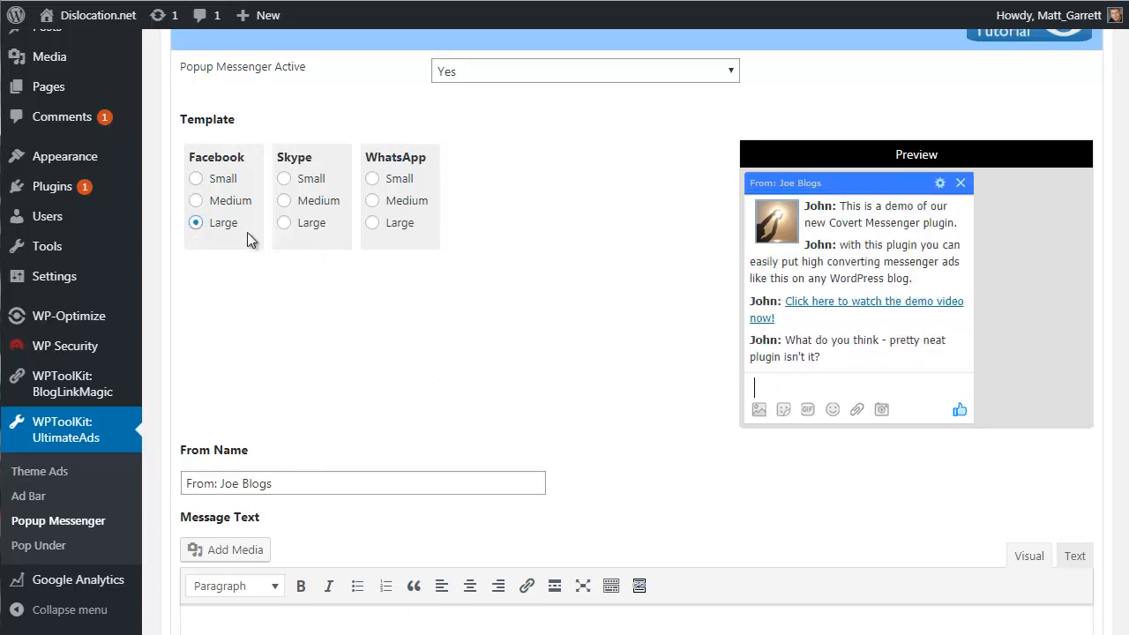
left_click(286, 224)
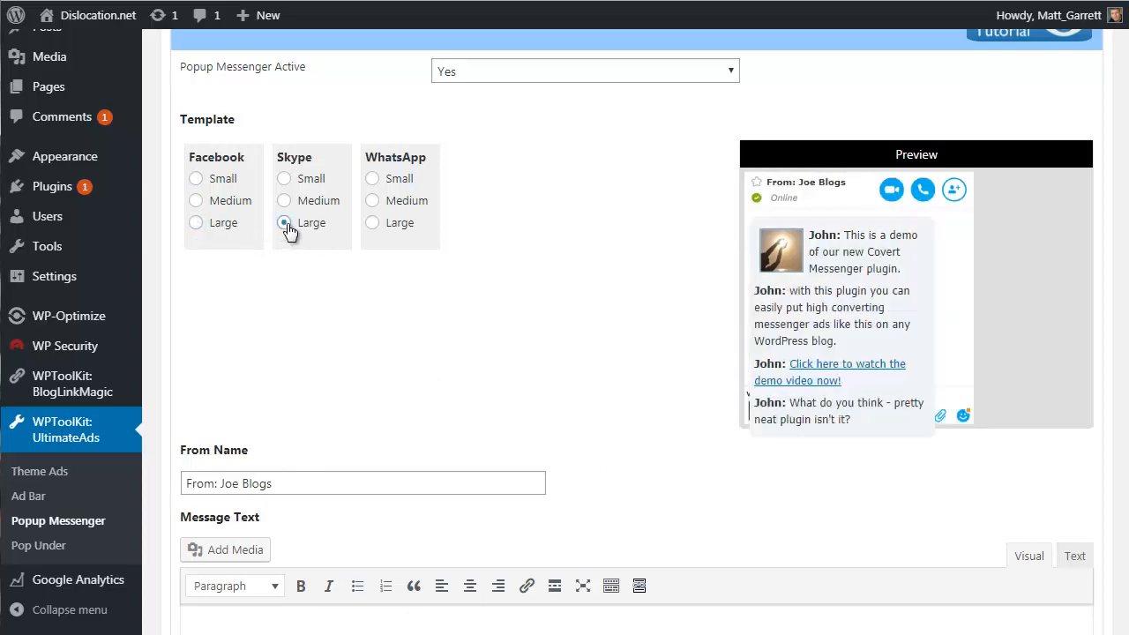
left_click(373, 224)
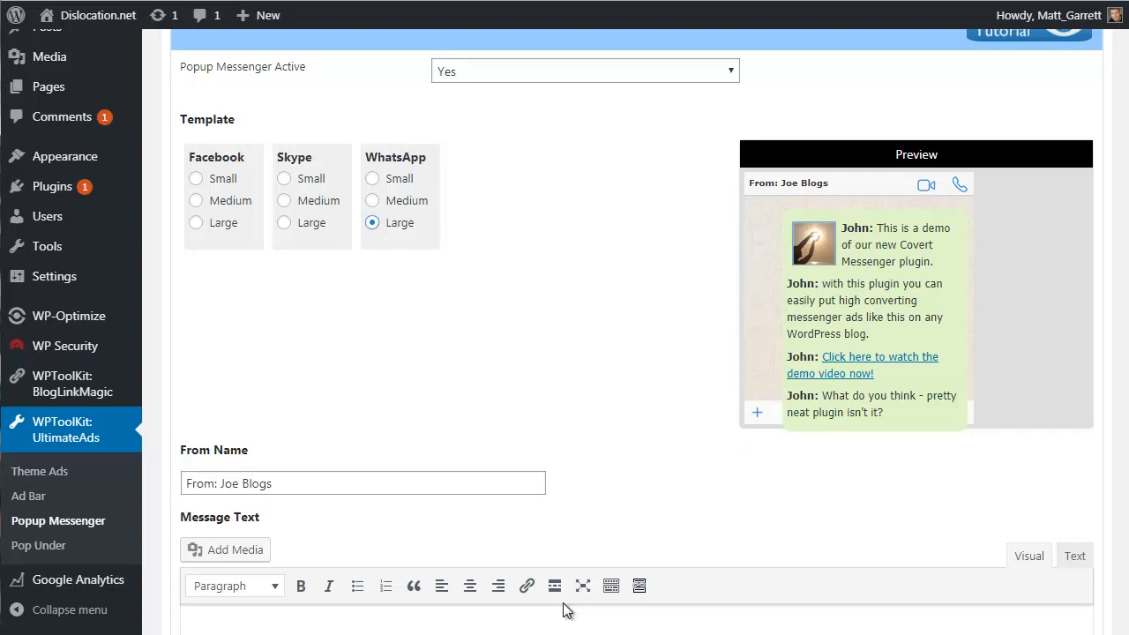
left_click(196, 224)
Review the Popup Messenger's From Name and its message text in both the visual editor and the HTML code
scroll(638, 332, "down", 1)
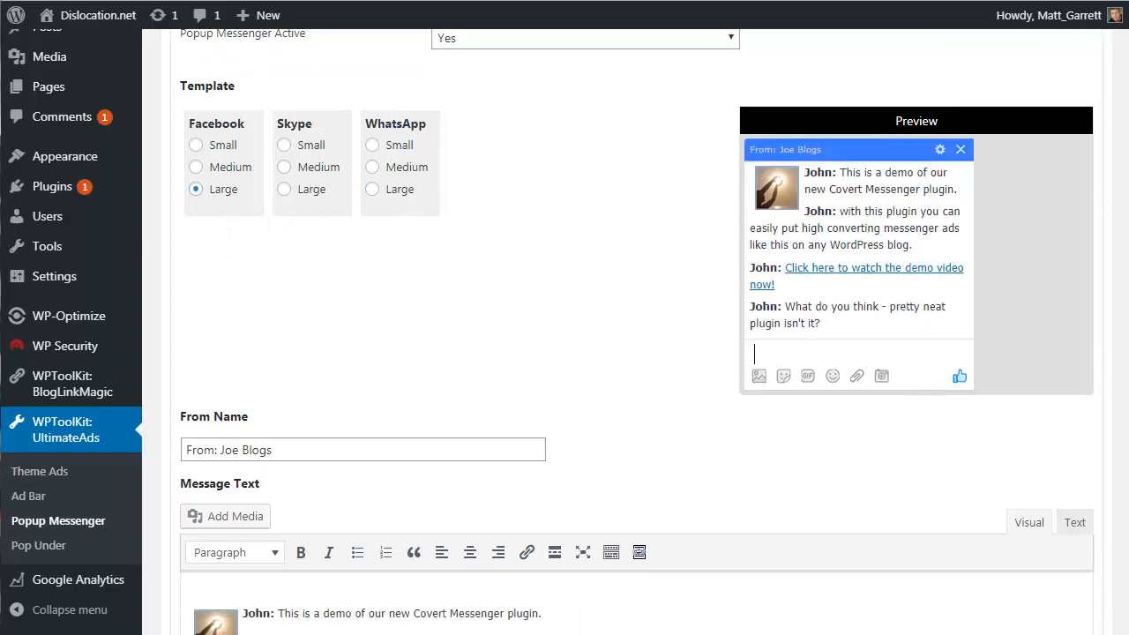
scroll(638, 331, "down", 2)
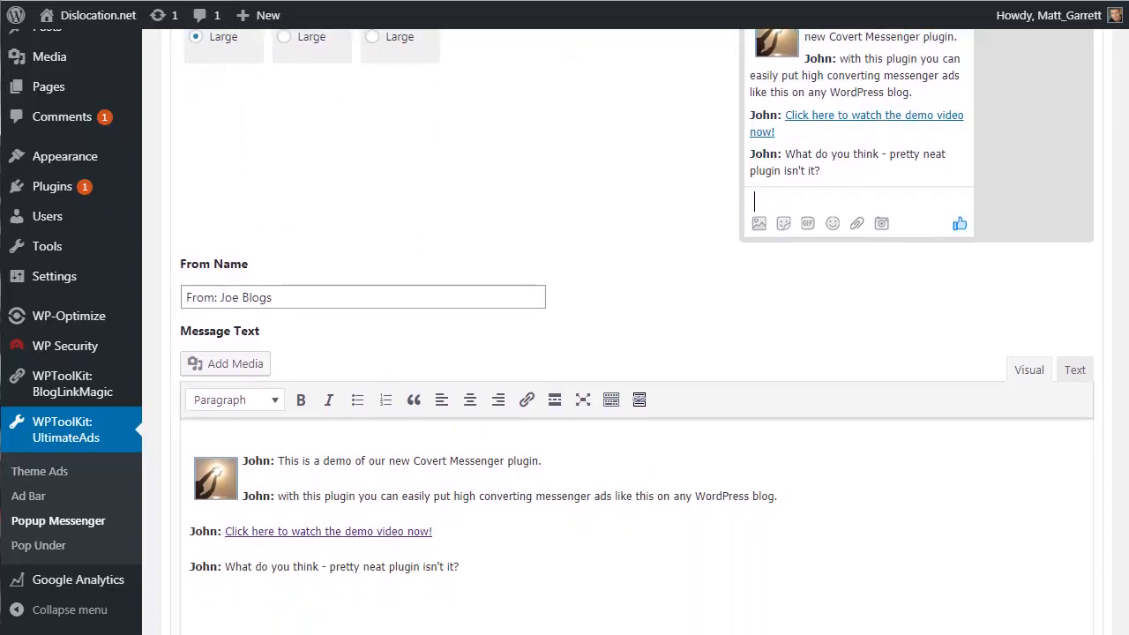
scroll(850, 295, "up", 2)
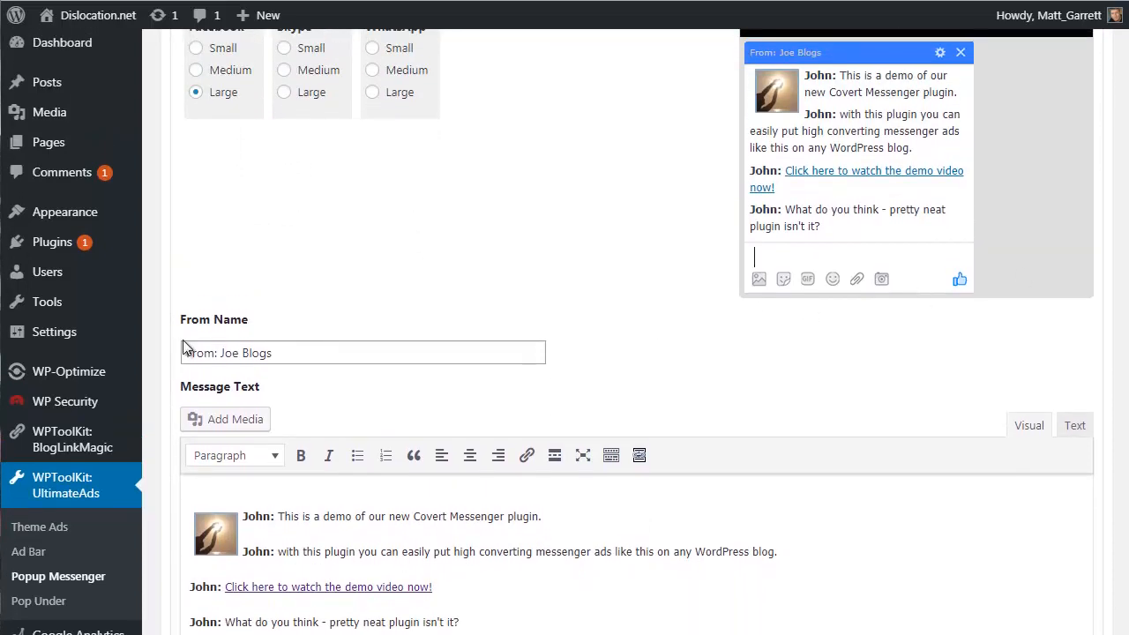
mouse_move(183, 357)
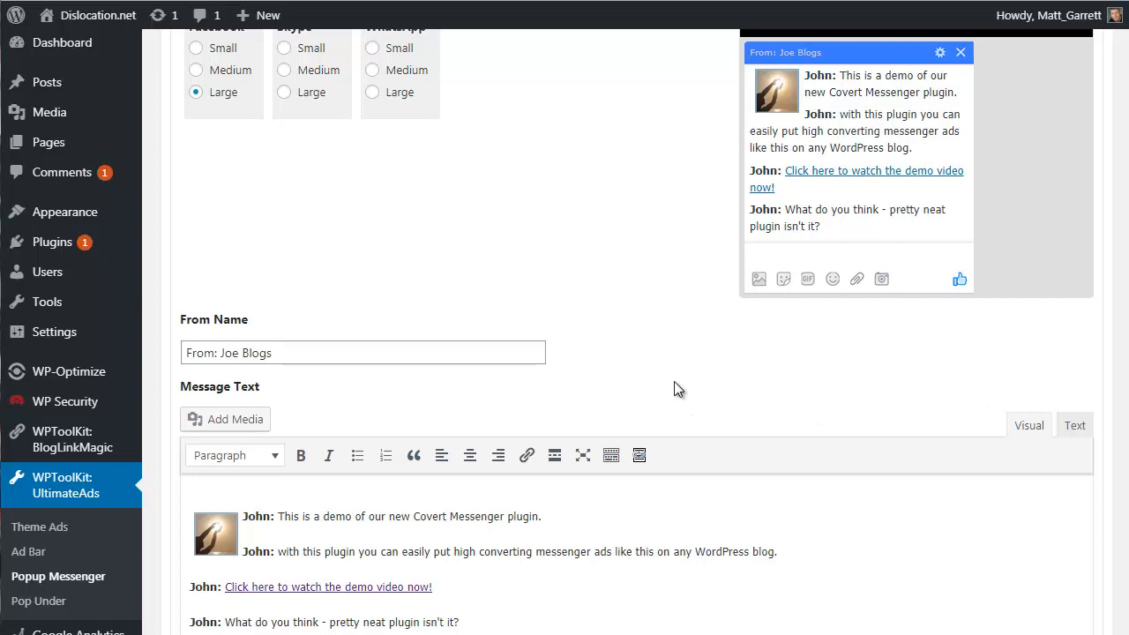
scroll(676, 383, "down", 1)
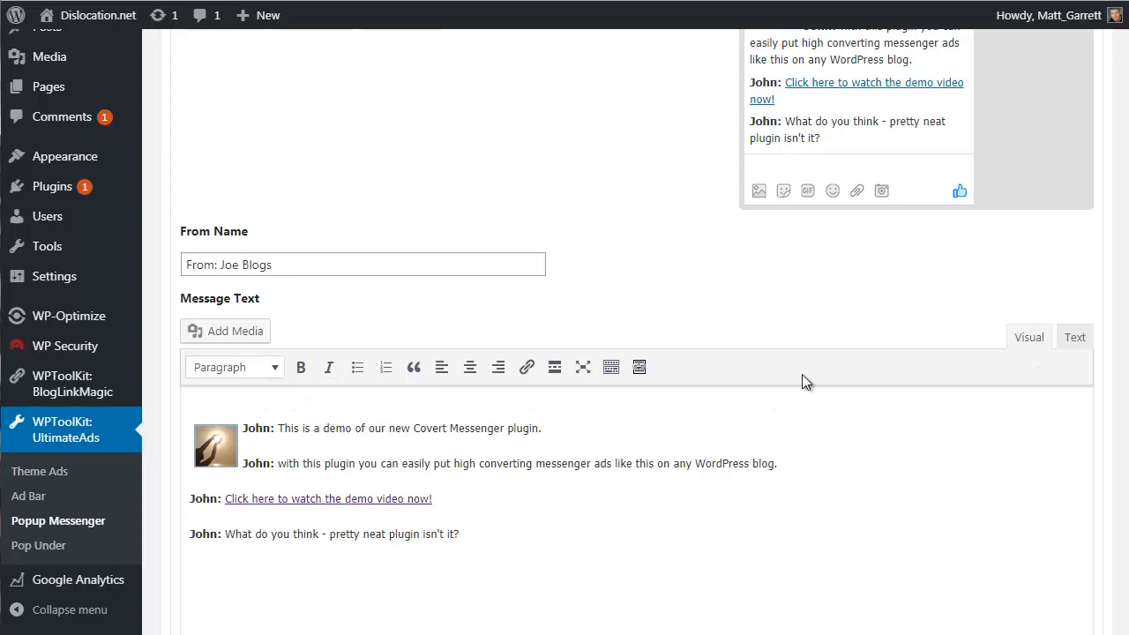
left_click(1075, 339)
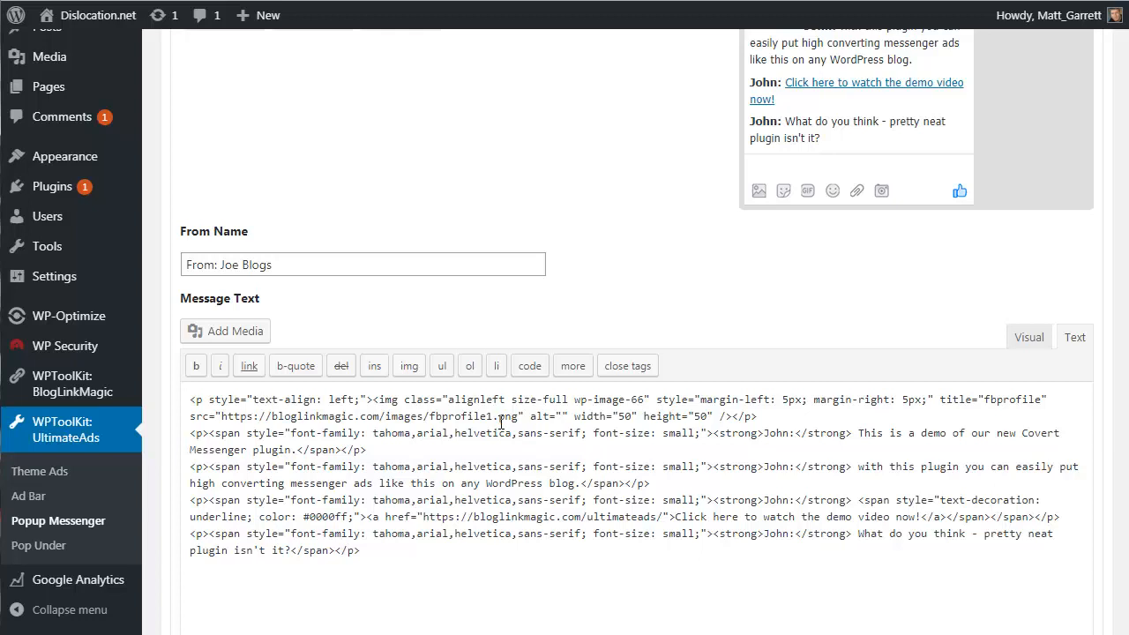
left_click(1019, 341)
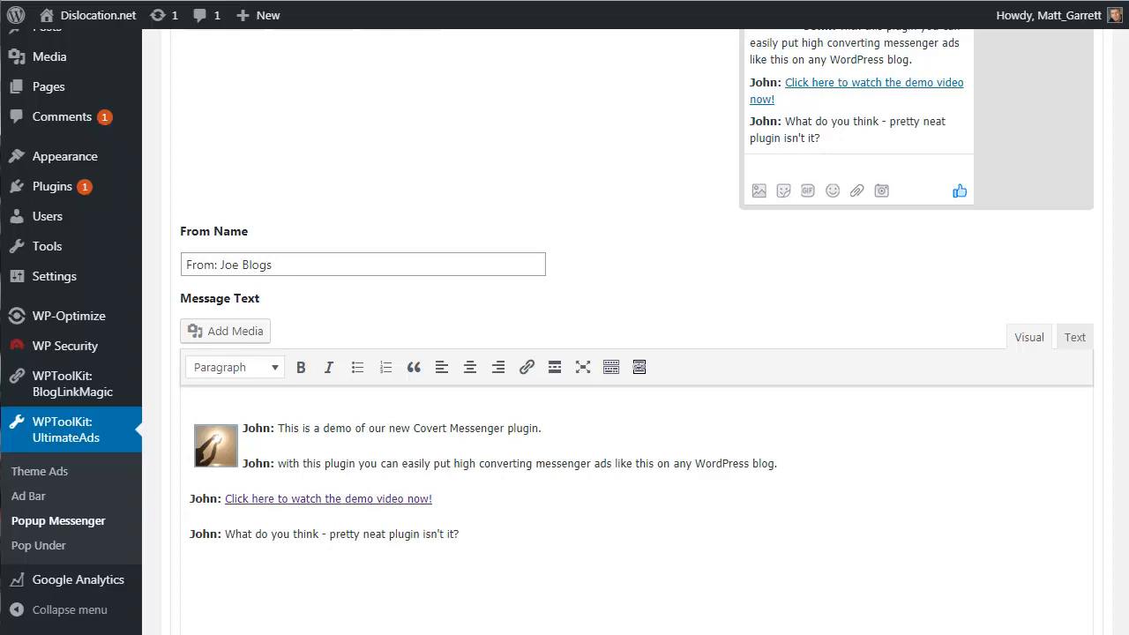
Set the popup delay to 32 seconds and check the Show For options for categories, keeping Both
scroll(635, 353, "down", 6)
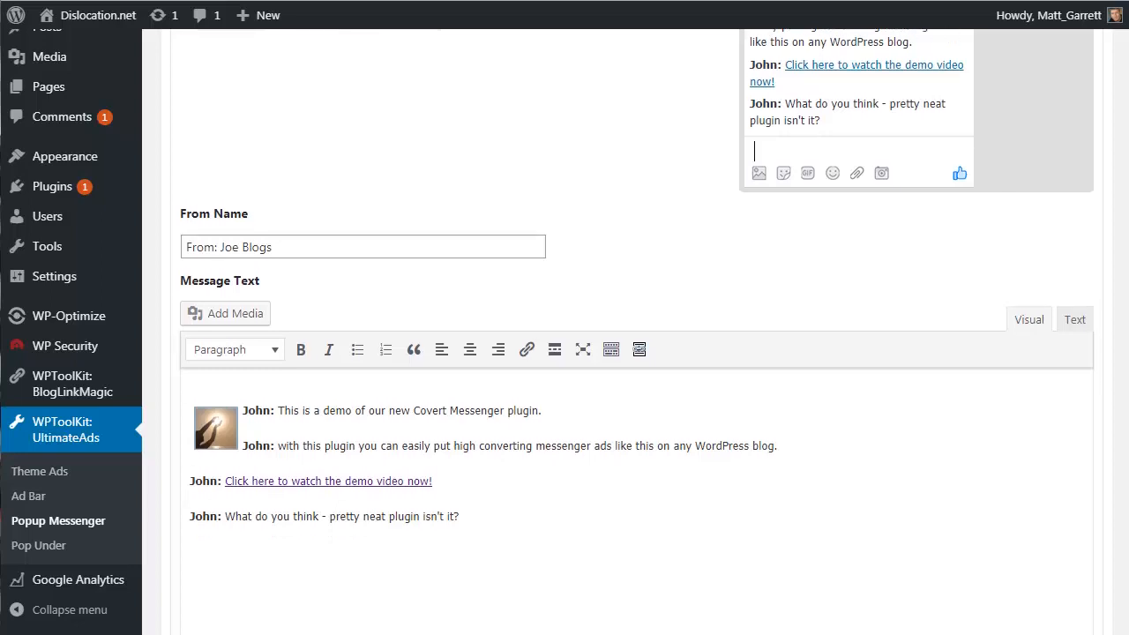
scroll(635, 353, "down", 3)
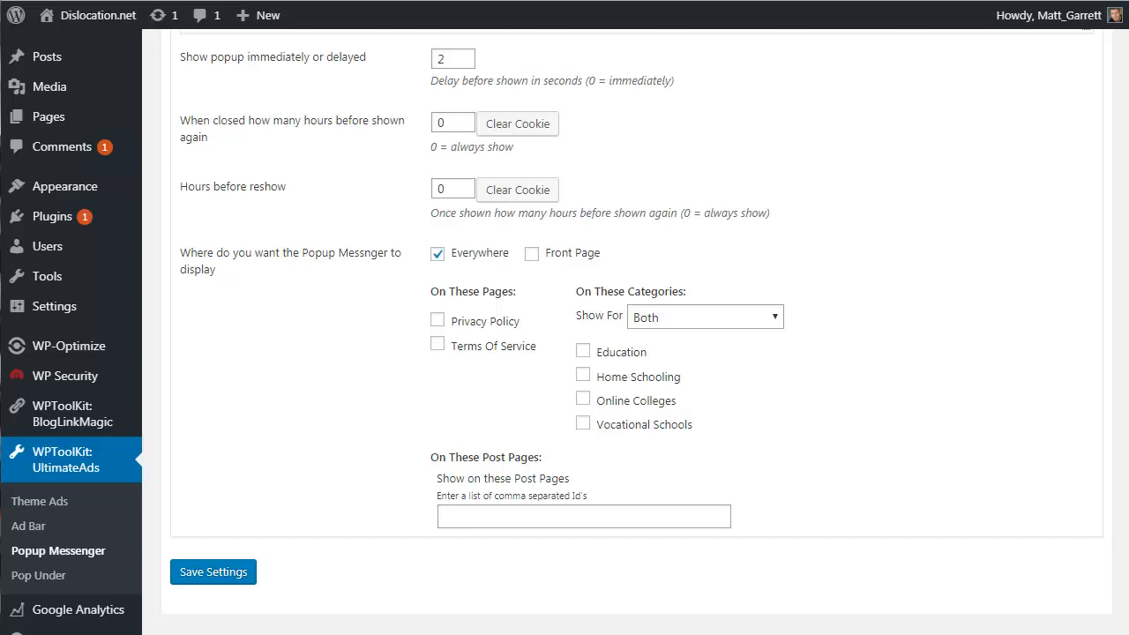
left_click(442, 58)
type("32")
left_click(711, 314)
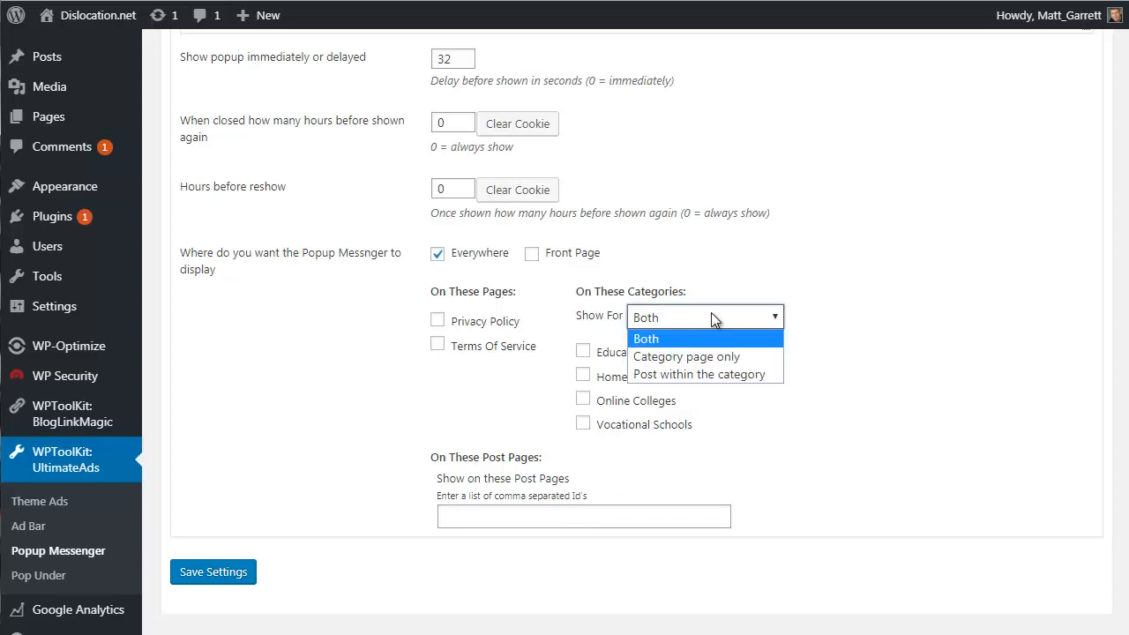
left_click(902, 263)
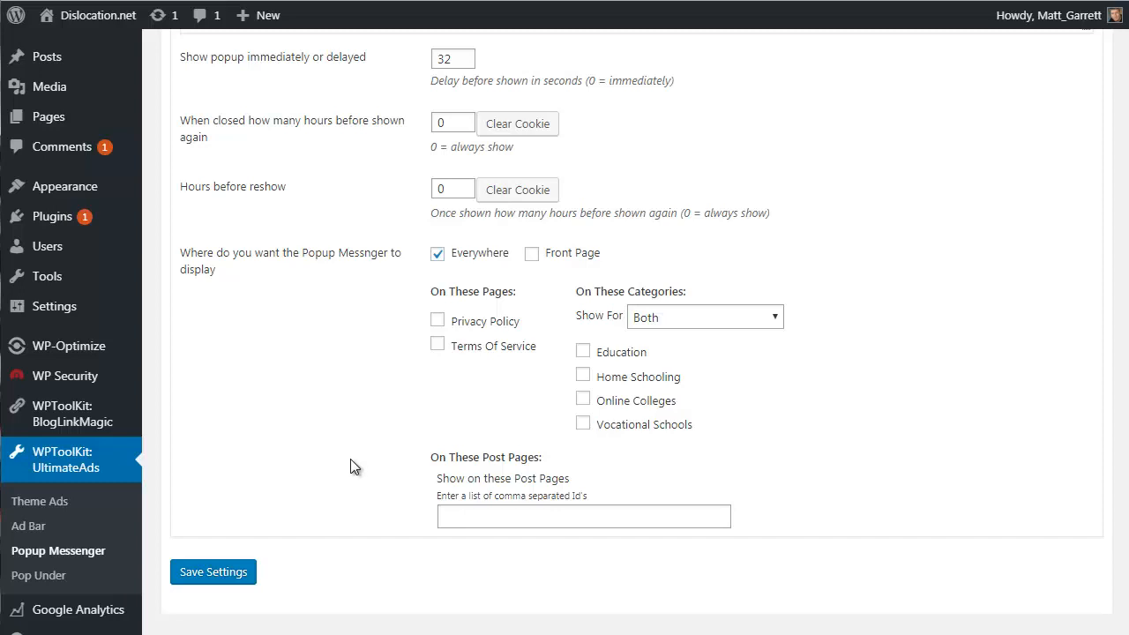
Save the Popup Messenger settings
left_click(236, 578)
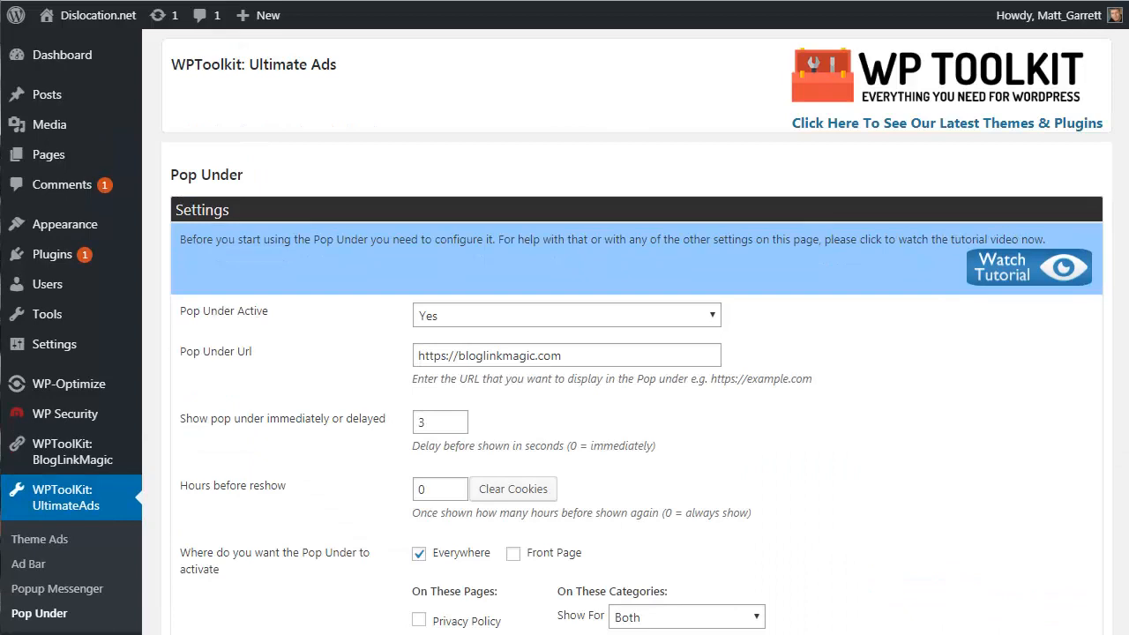
Review the Pop Under settings for URL, delay, reshow hours and display locations, and check the activation options, keeping Yes
scroll(565, 353, "down", 3)
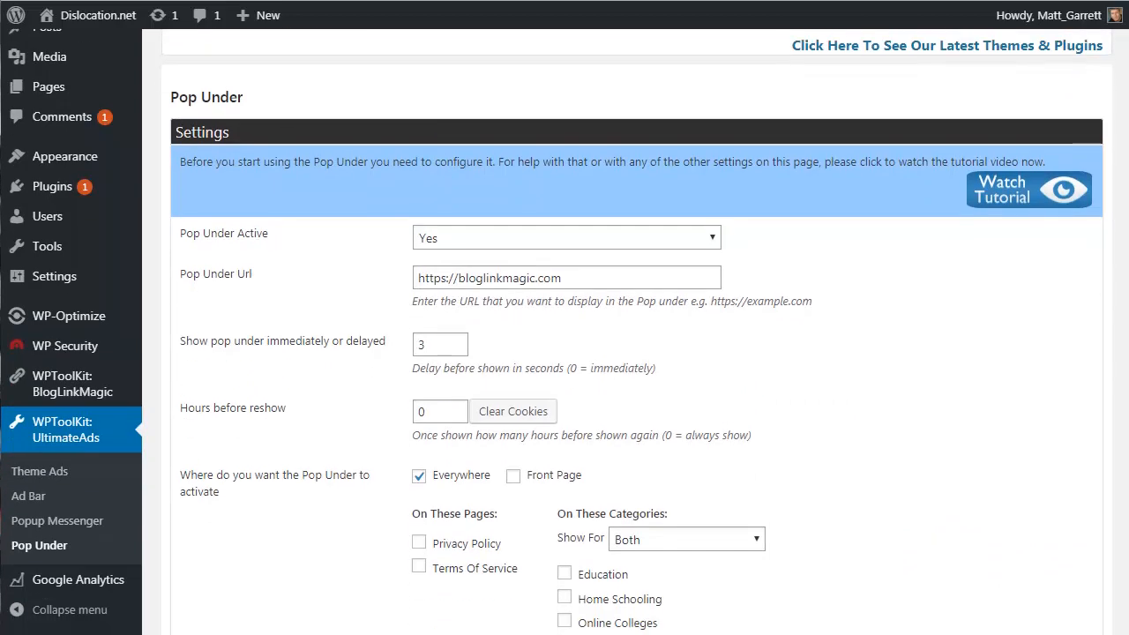
scroll(565, 353, "down", 1)
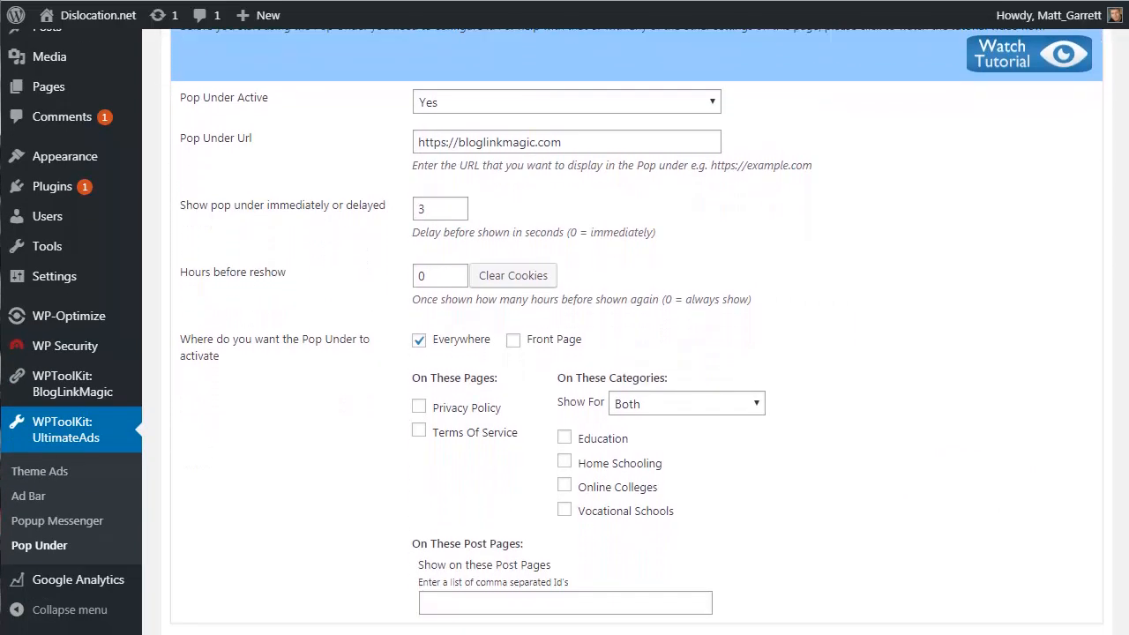
scroll(565, 353, "down", 1)
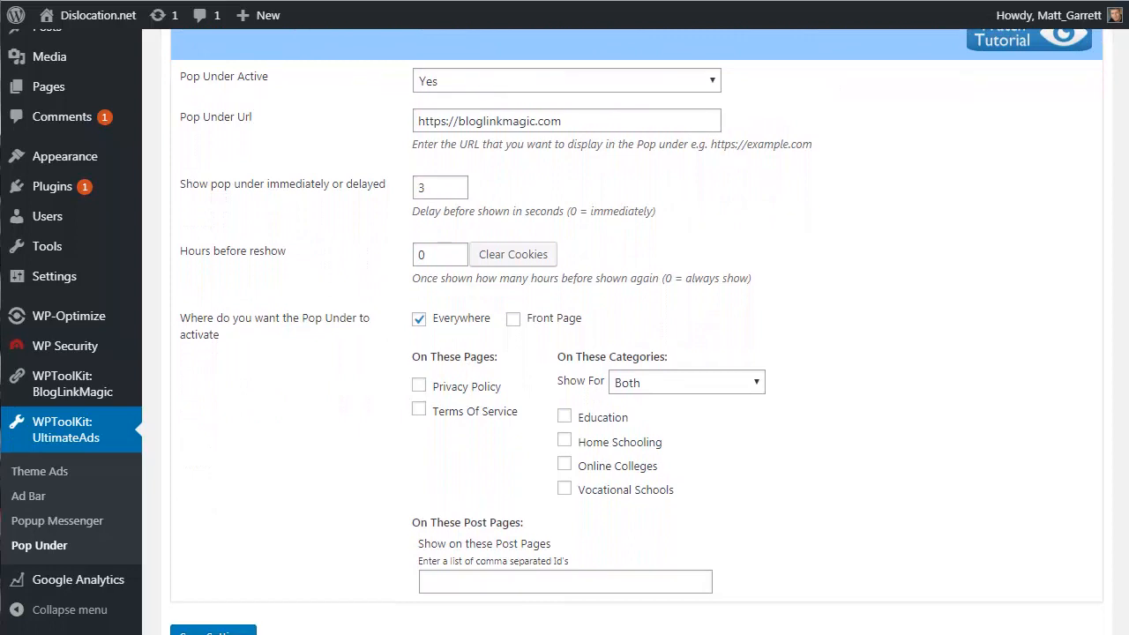
scroll(565, 353, "down", 1)
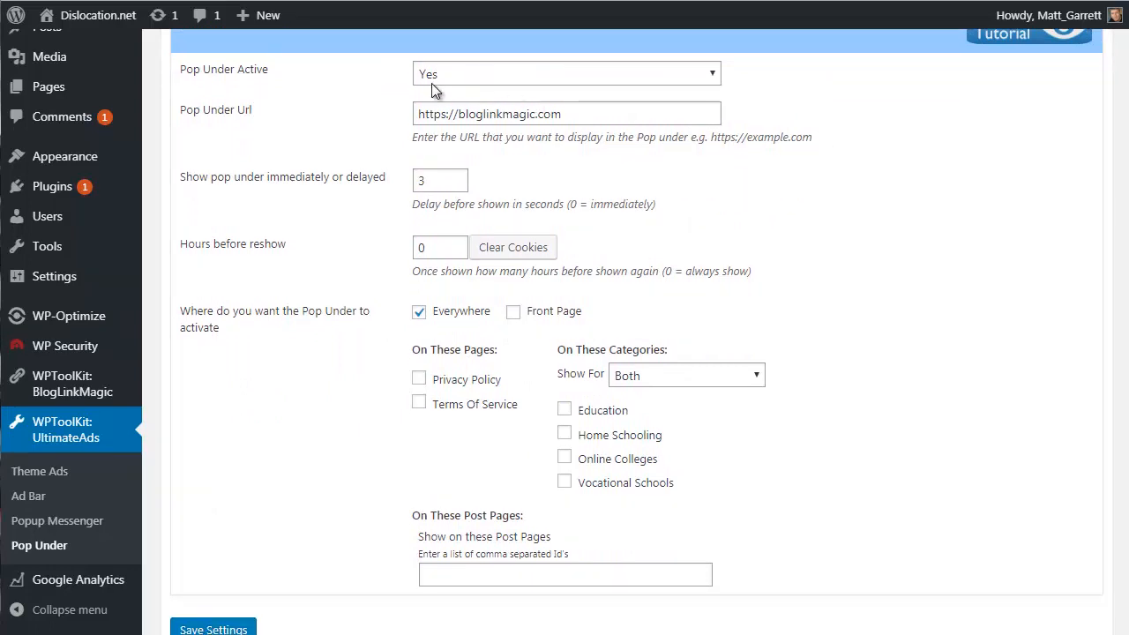
left_click(457, 73)
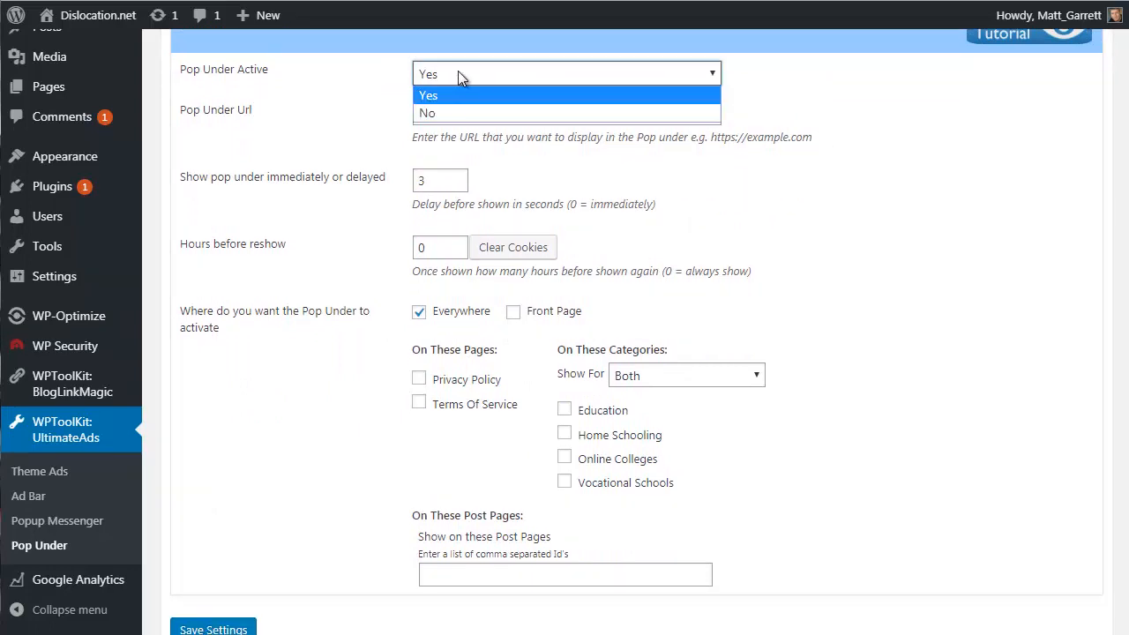
left_click(358, 74)
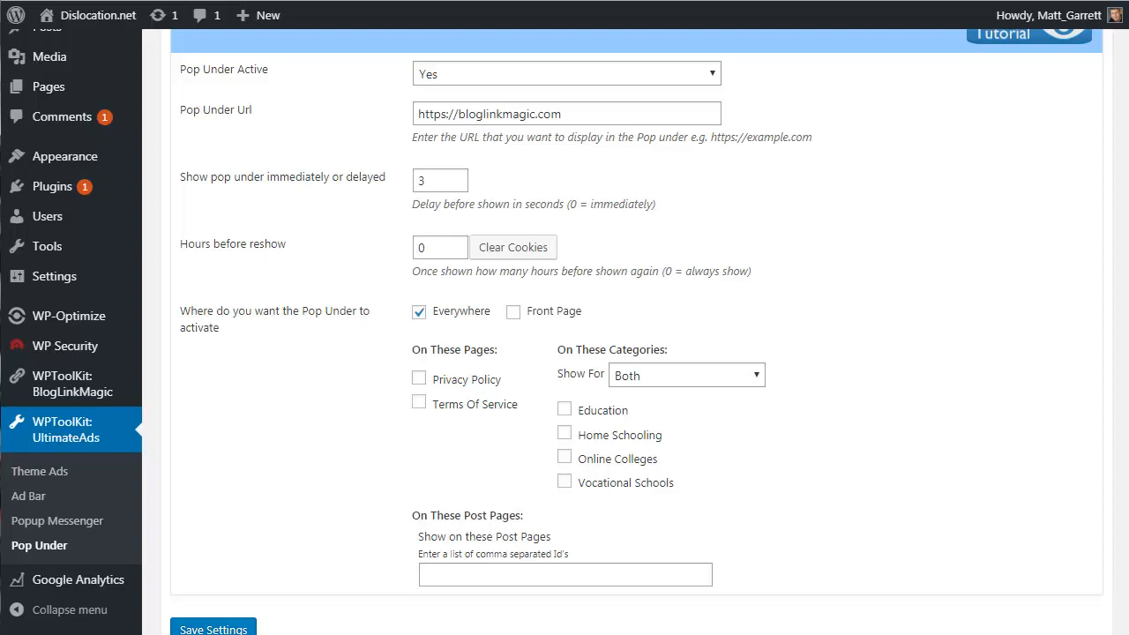
scroll(622, 332, "up", 3)
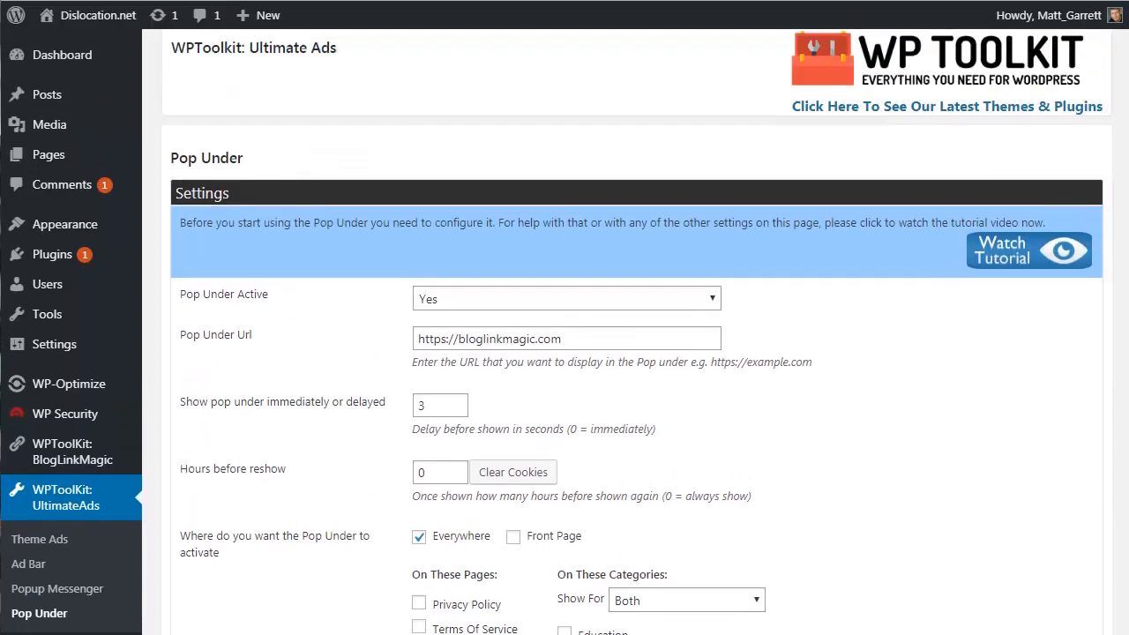